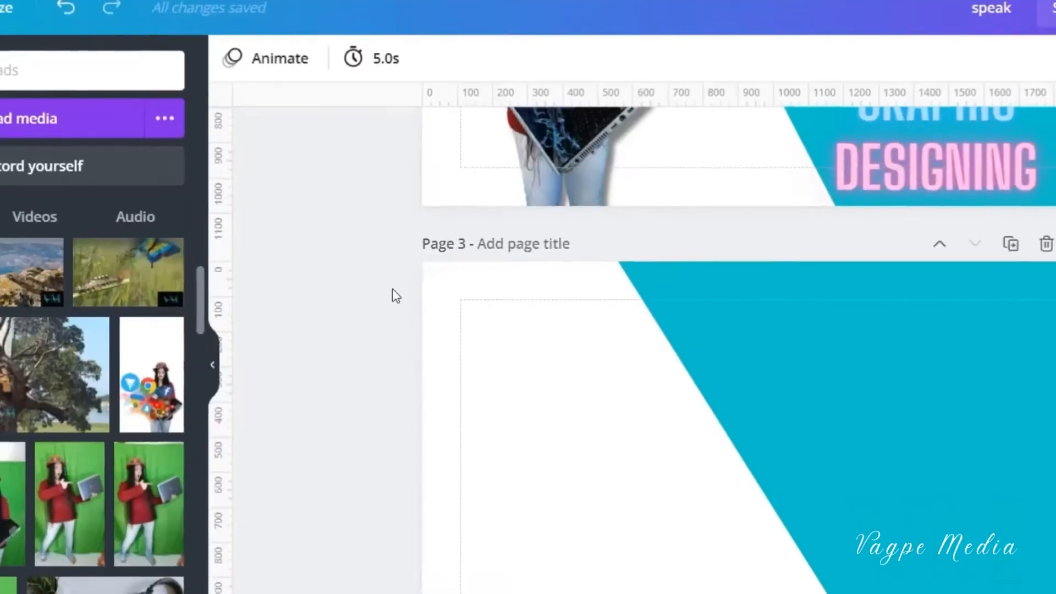
- Search Canva for "youtube th" to find YouTube thumbnail designs
scroll(472, 298, up, 5)
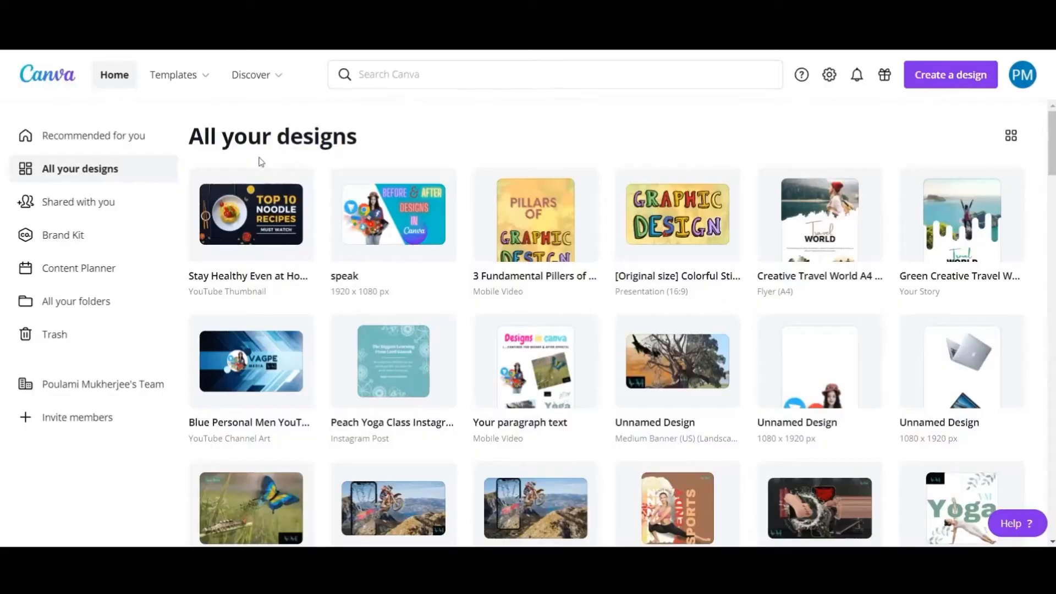
click(365, 74)
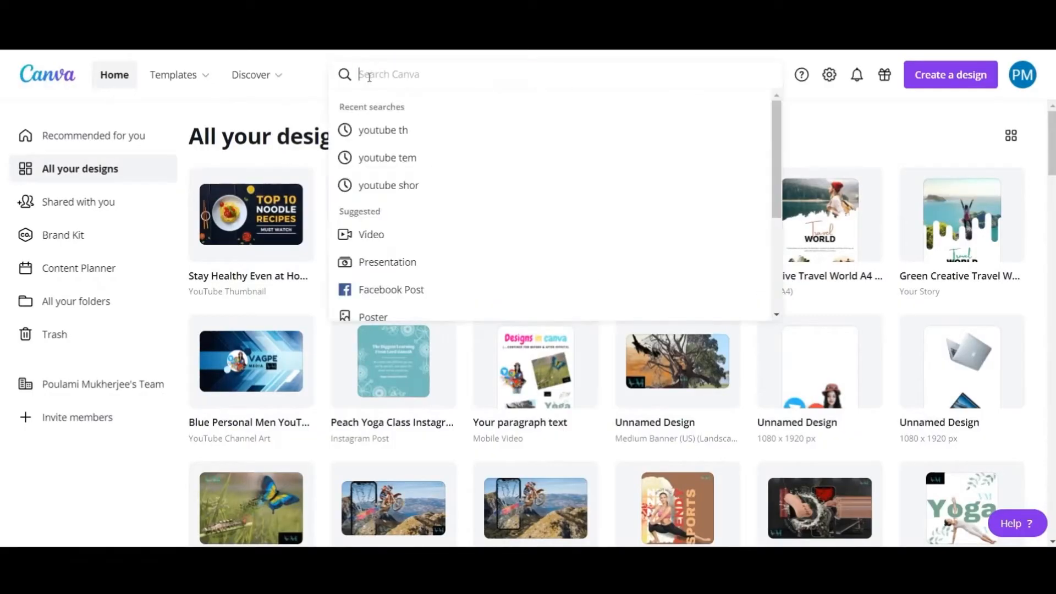
text(yo)
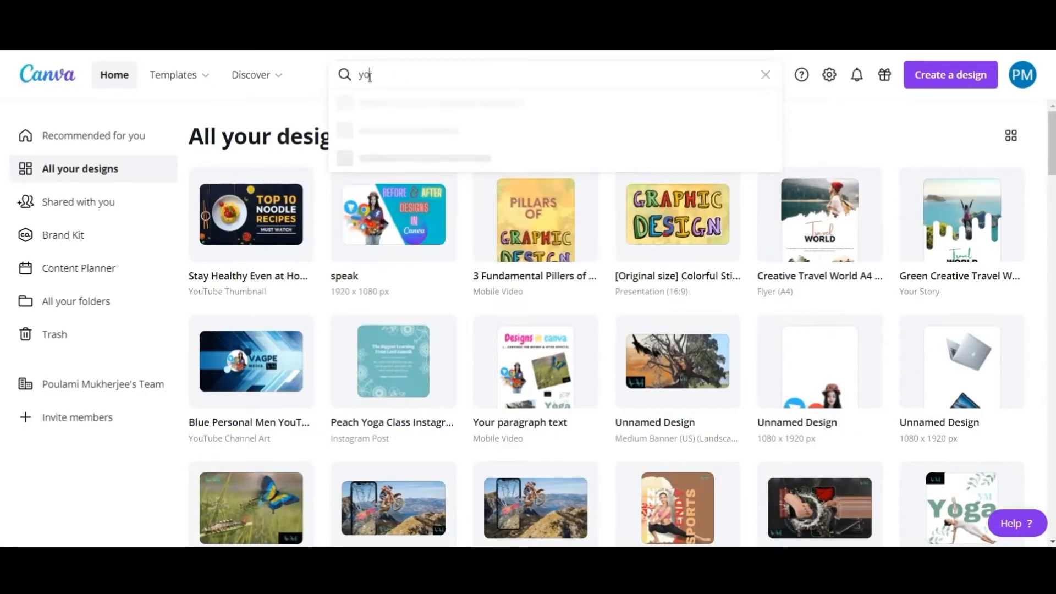
text(utube)
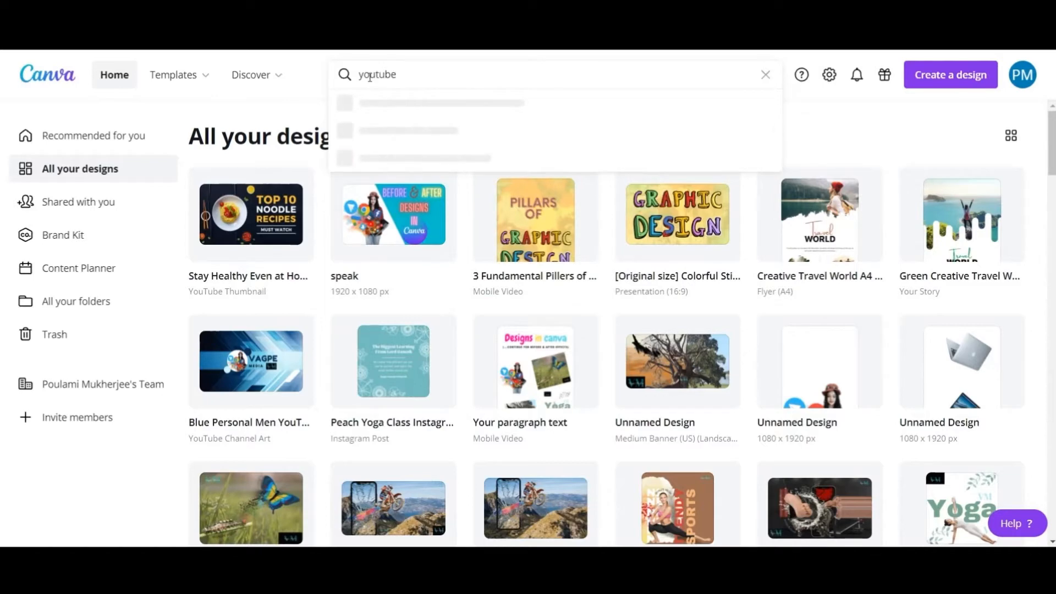
text( thumbnail)
key(Return)
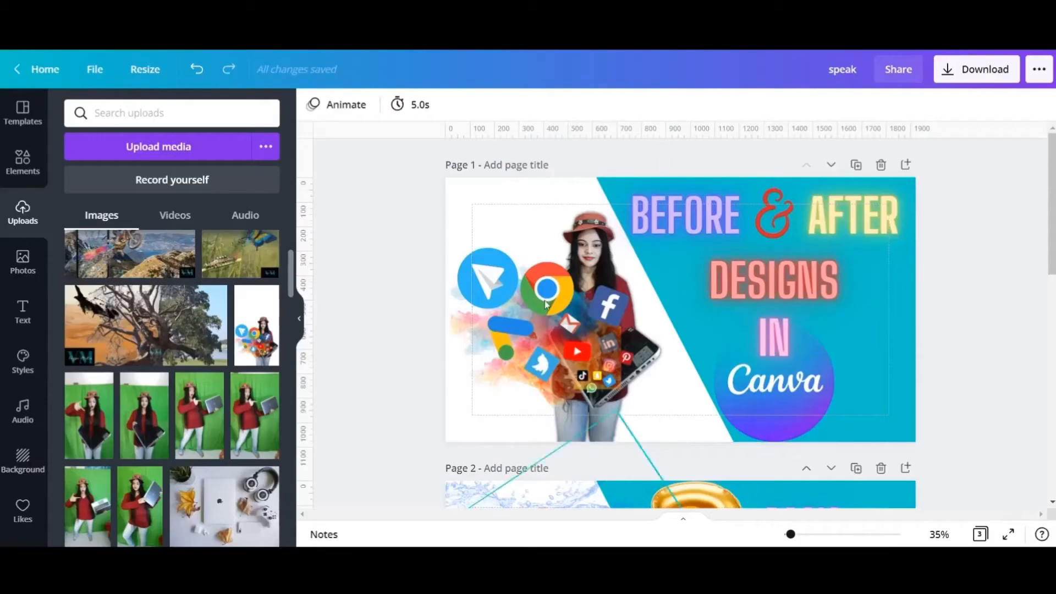
- Add a solid square to the blank page 3 and enlarge it over the right part of the page
scroll(980, 368, down, 5)
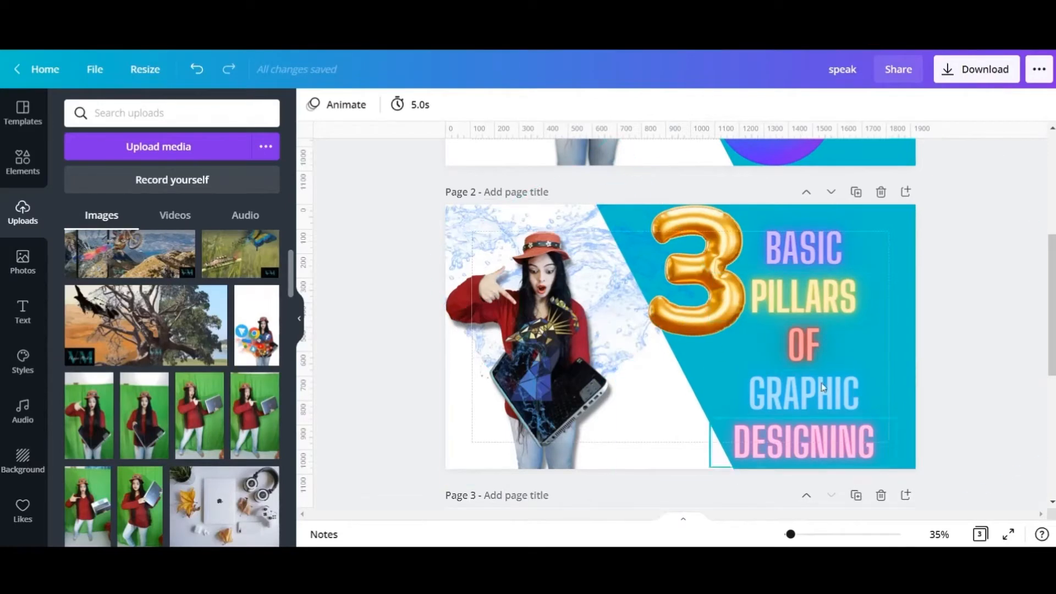
scroll(705, 289, down, 5)
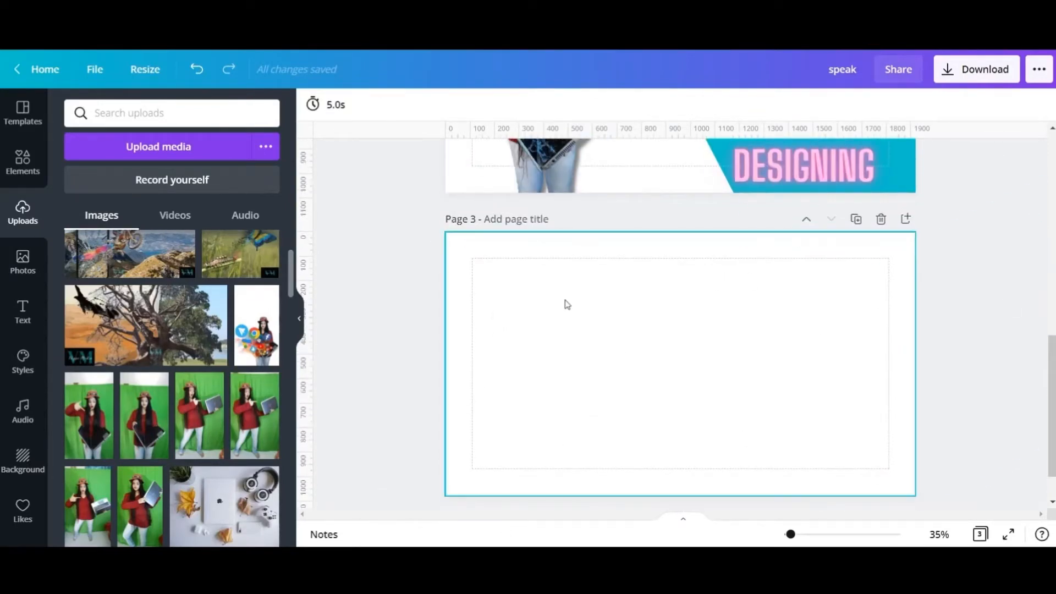
click(20, 163)
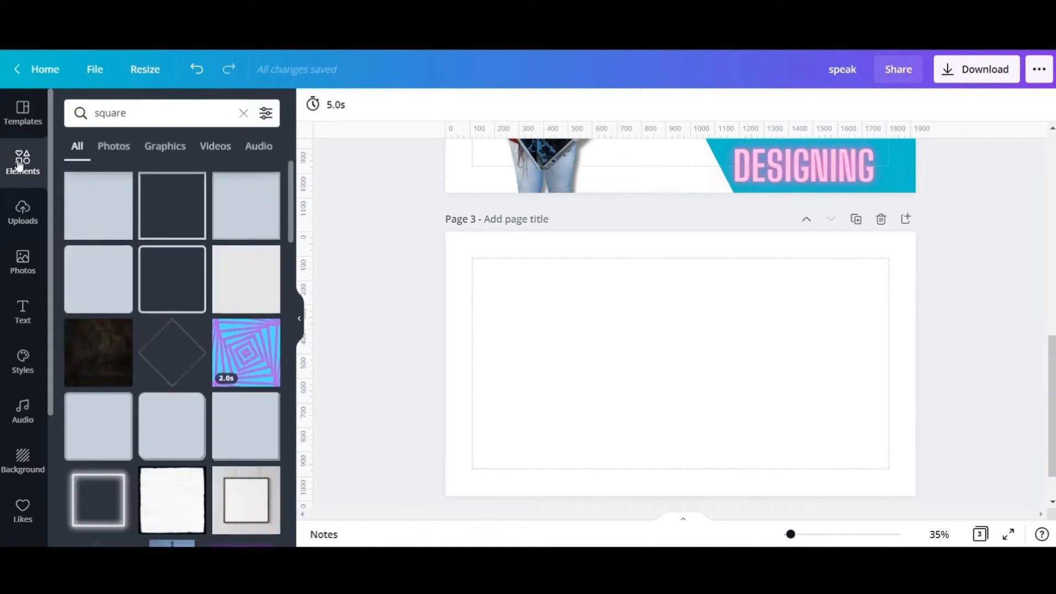
click(105, 202)
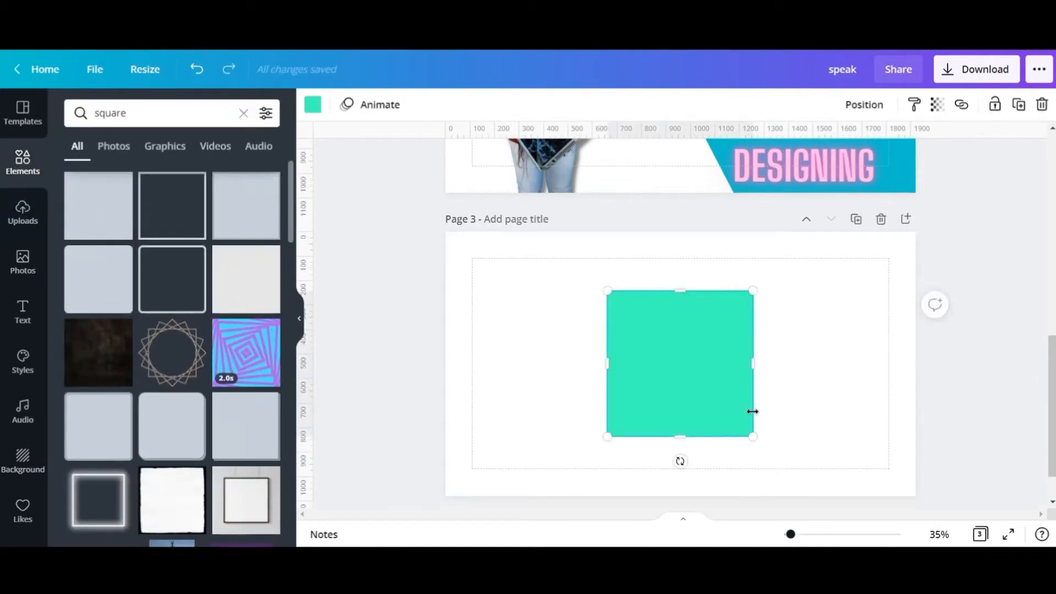
drag(752, 290, 962, 216)
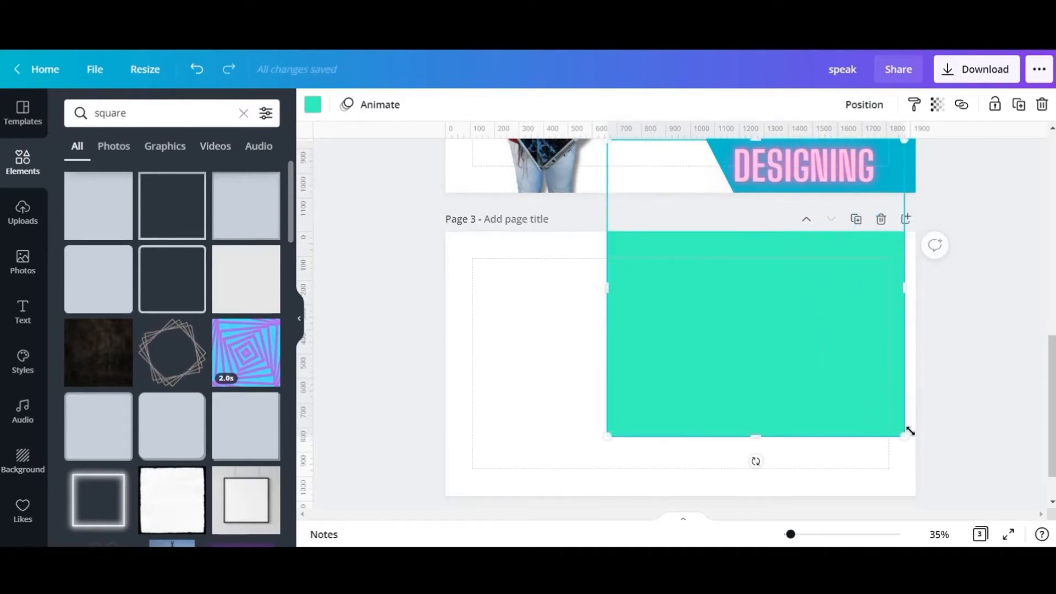
- Rotate, enlarge and reposition the square so its slanted edge divides page 3 diagonally and it fills the right side
drag(756, 461, 841, 406)
drag(805, 358, 865, 382)
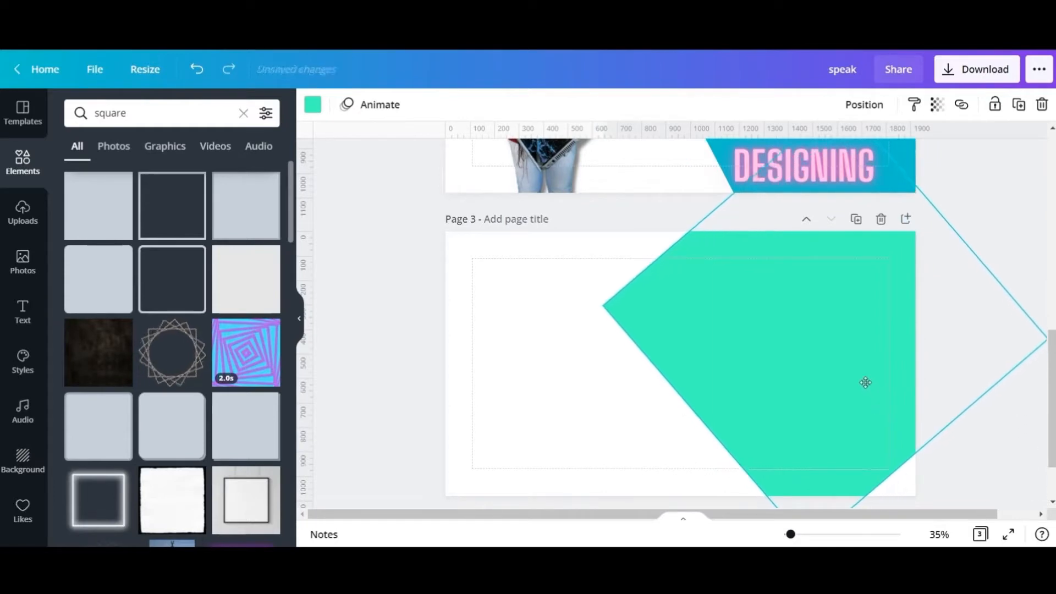
drag(707, 195, 675, 165)
drag(742, 285, 761, 269)
drag(956, 421, 989, 449)
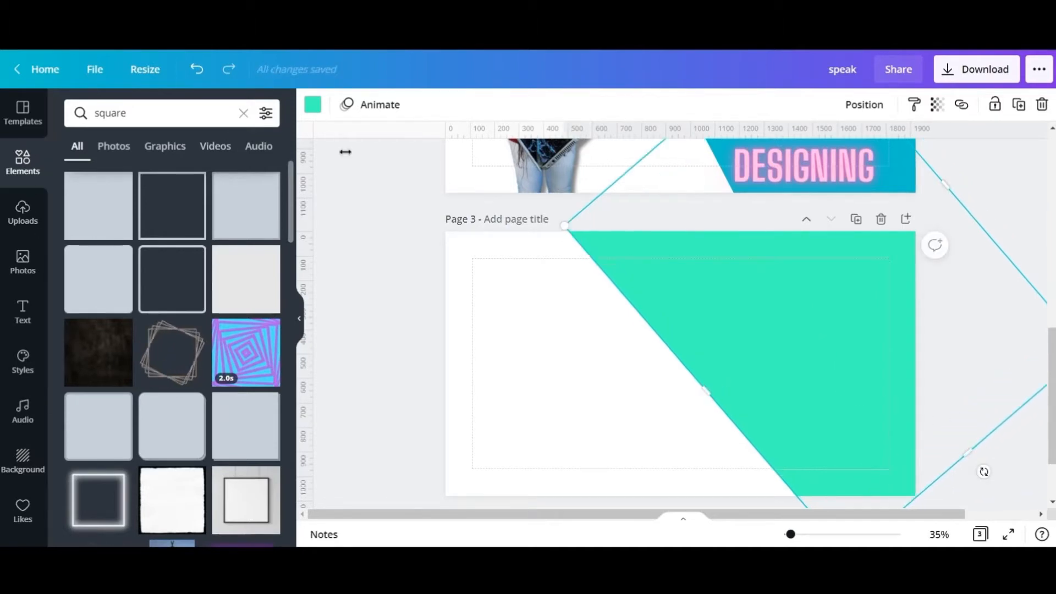
- Recolour the diagonal shape on page 3 with the teal-blue document colour used on the other pages
click(580, 394)
click(797, 370)
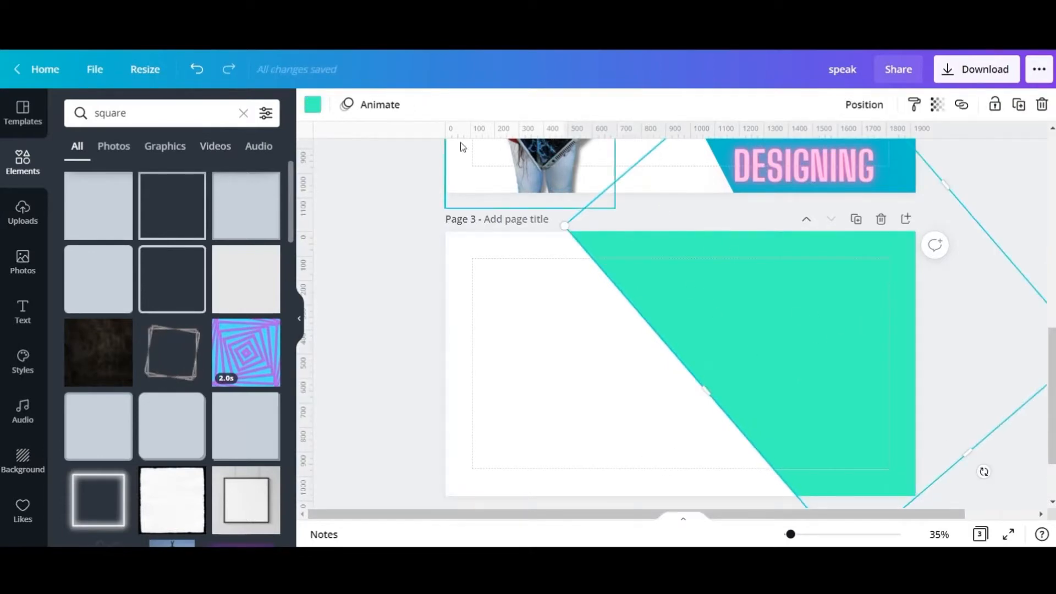
click(311, 106)
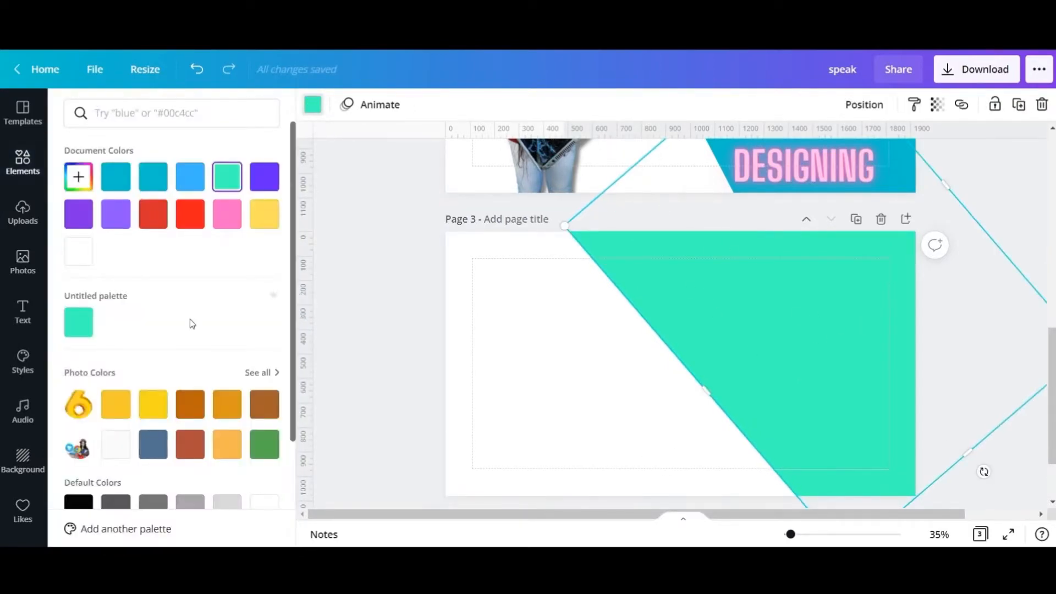
click(118, 178)
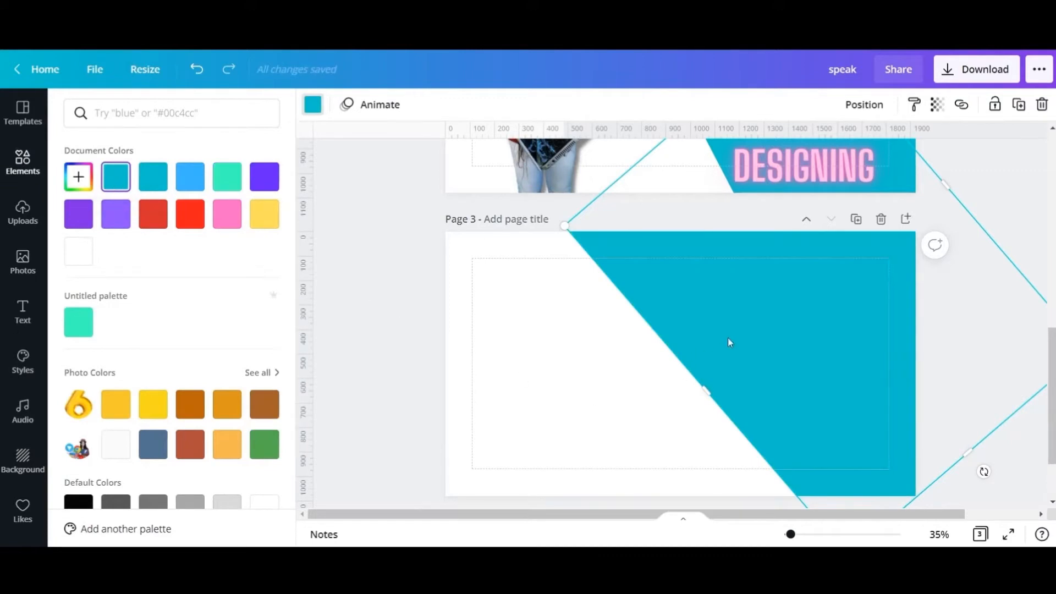
click(802, 402)
click(453, 314)
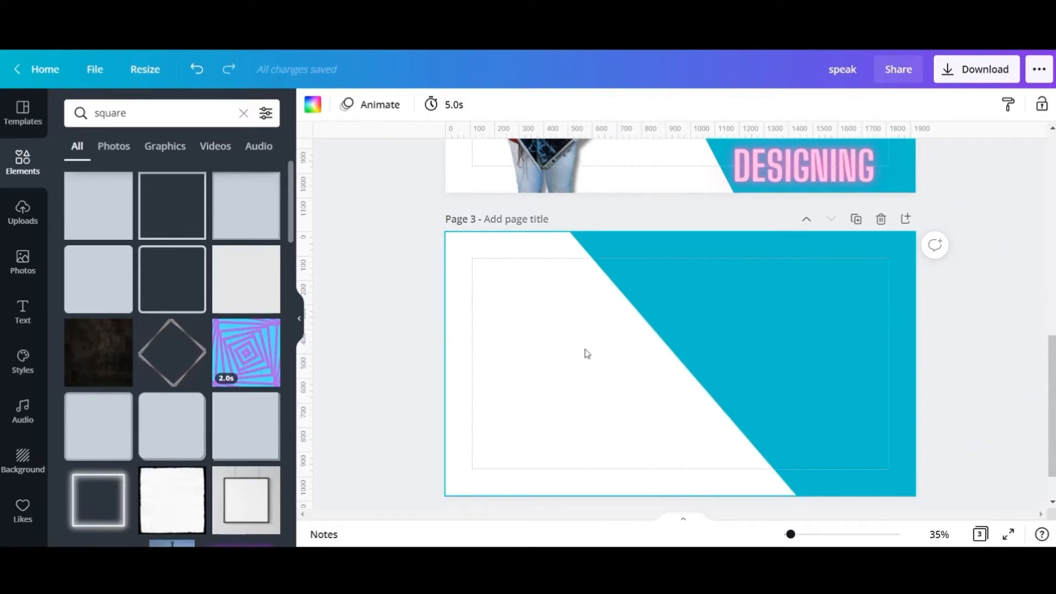
- Insert the uploaded picture of the woman with social media icons and place it on the white left side of page 3
click(21, 214)
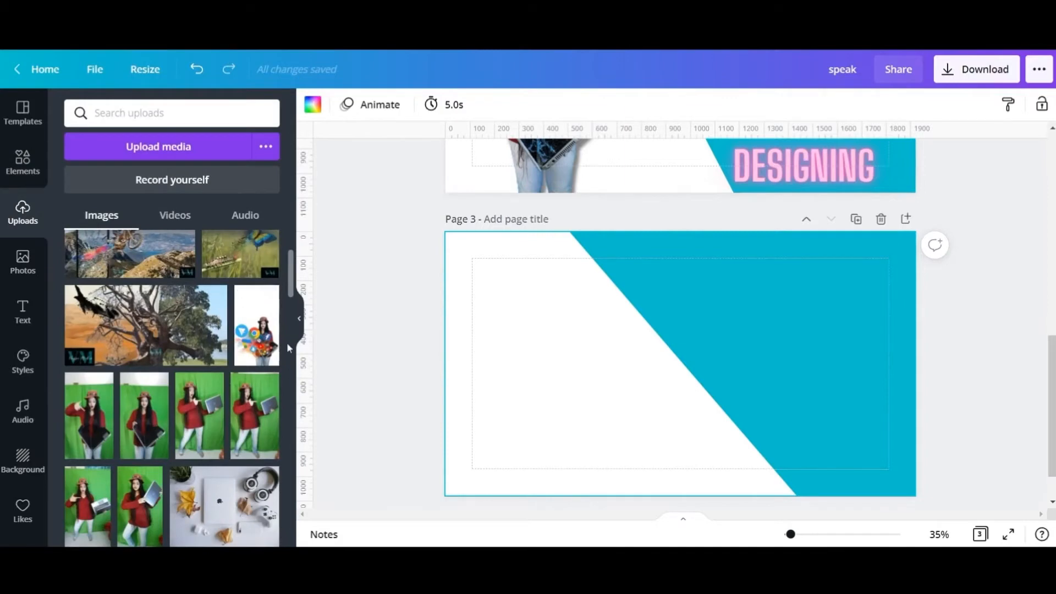
click(257, 342)
drag(638, 325, 512, 318)
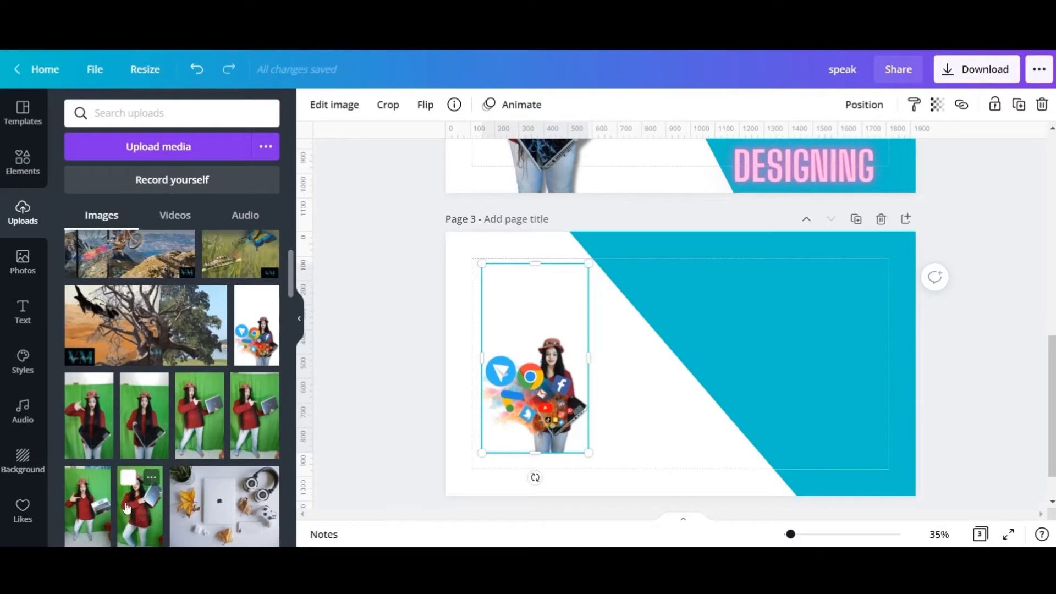
click(152, 426)
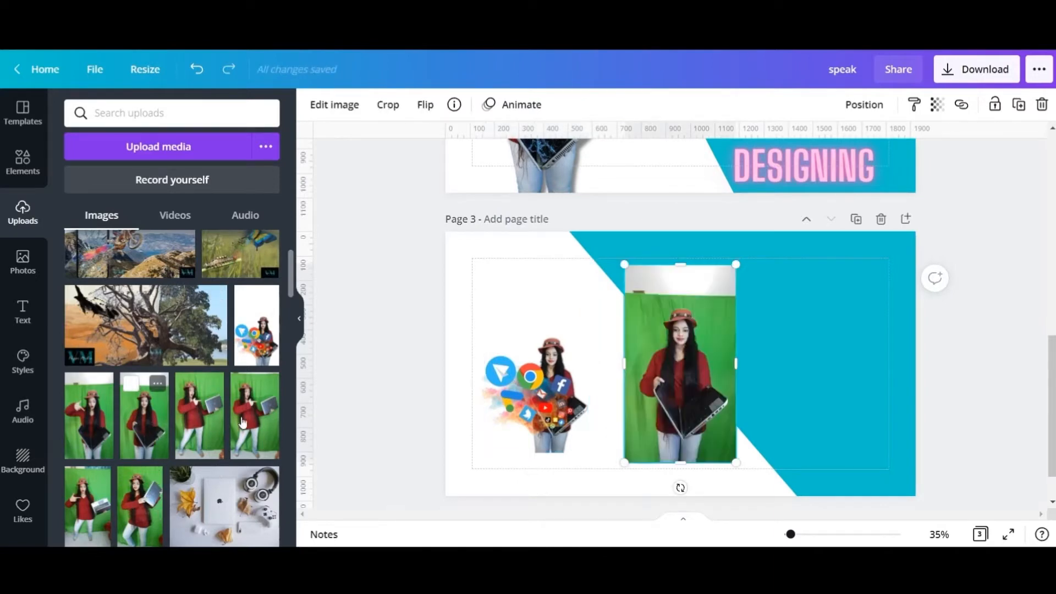
drag(736, 363, 772, 363)
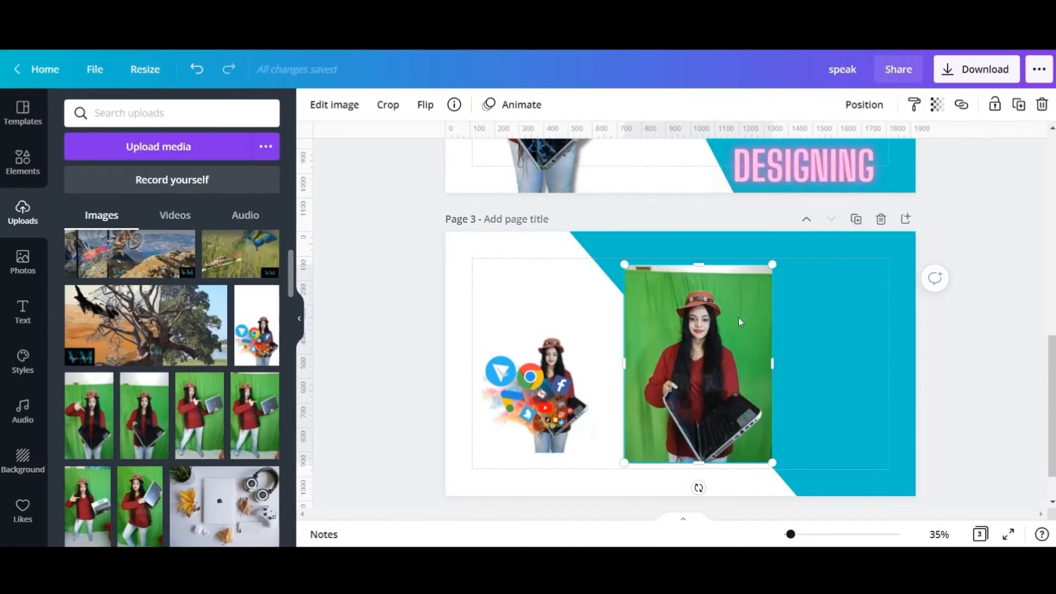
key(Delete)
- Crop the empty area above the woman in the social media picture and enlarge it to fill the left side of page 3
click(539, 294)
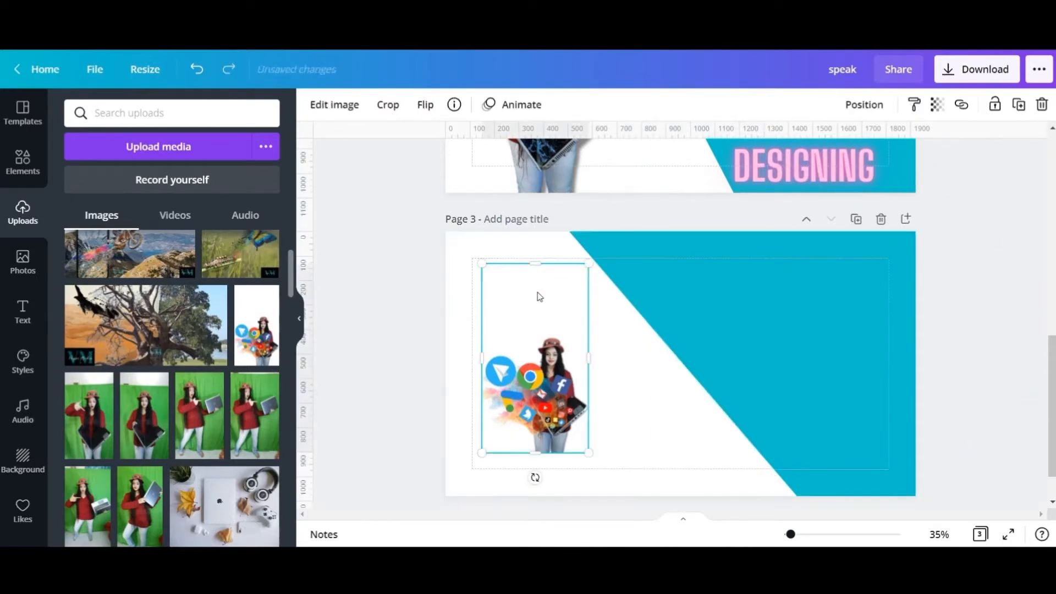
drag(536, 293, 650, 255)
mouse_move(588, 305)
mouse_down()
mouse_move(568, 318)
mouse_move(568, 309)
mouse_up()
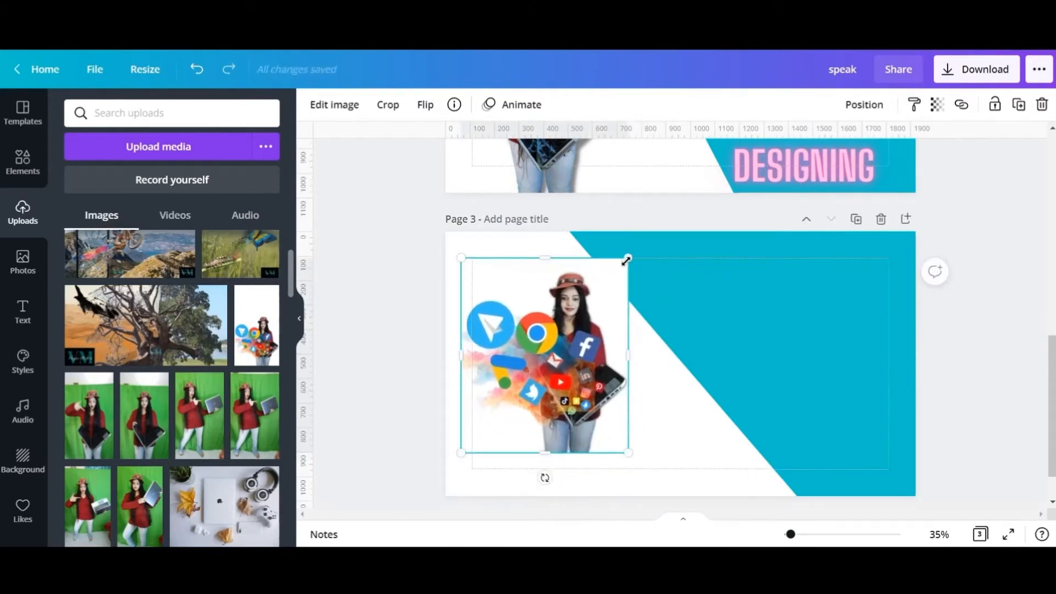
drag(628, 258, 618, 269)
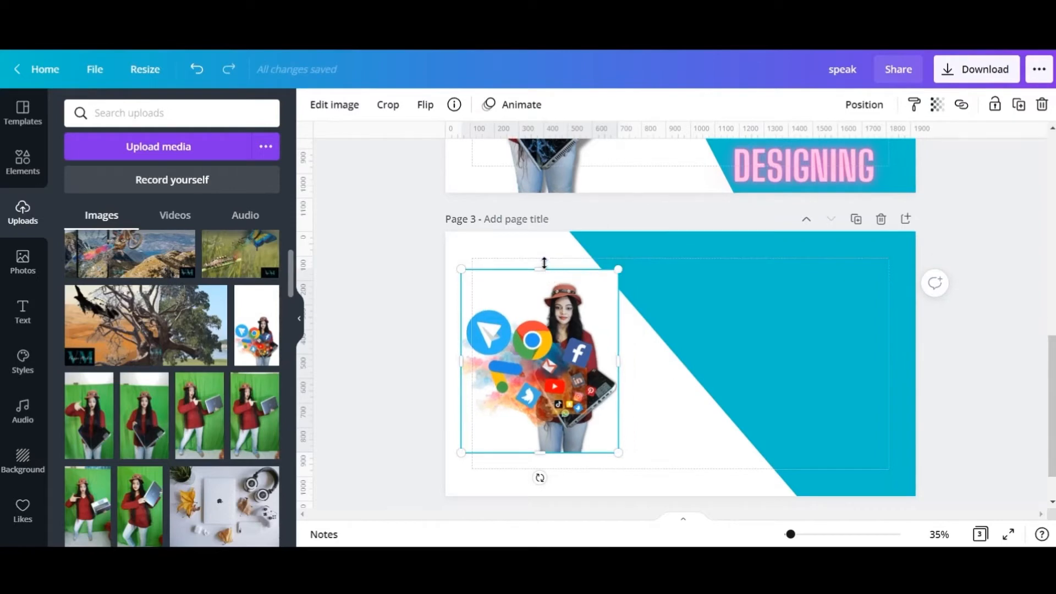
drag(544, 264, 546, 241)
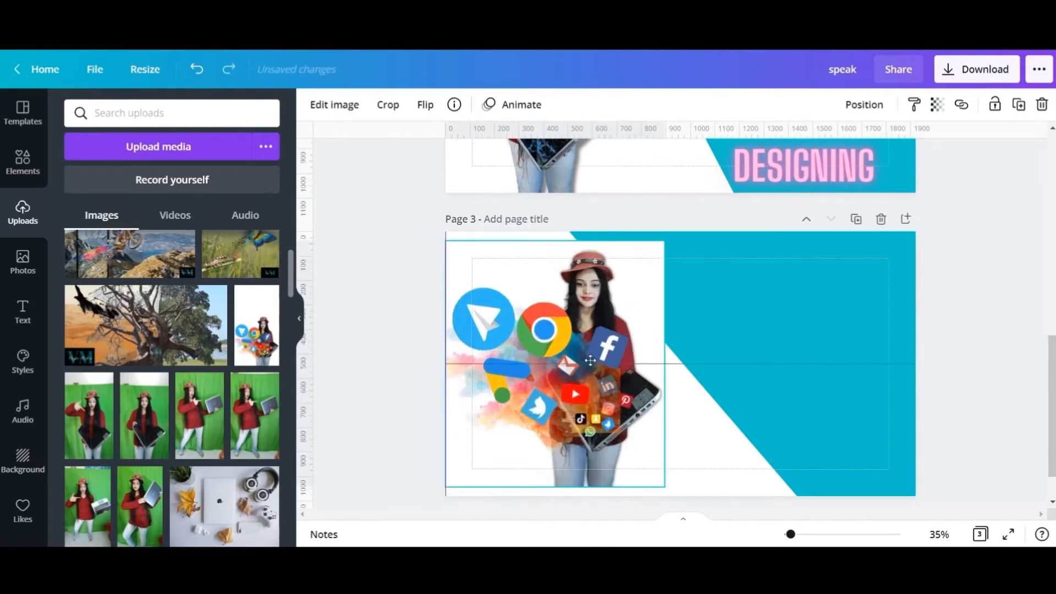
drag(588, 363, 584, 356)
drag(664, 231, 644, 254)
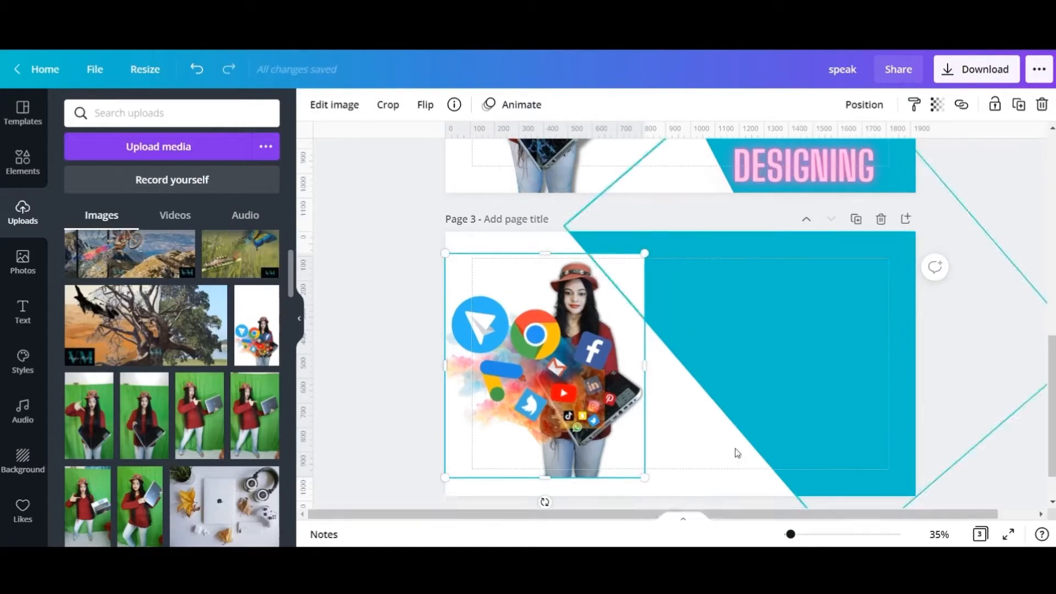
- Remove the background from the social media picture with the Background Remover and apply the result
click(350, 110)
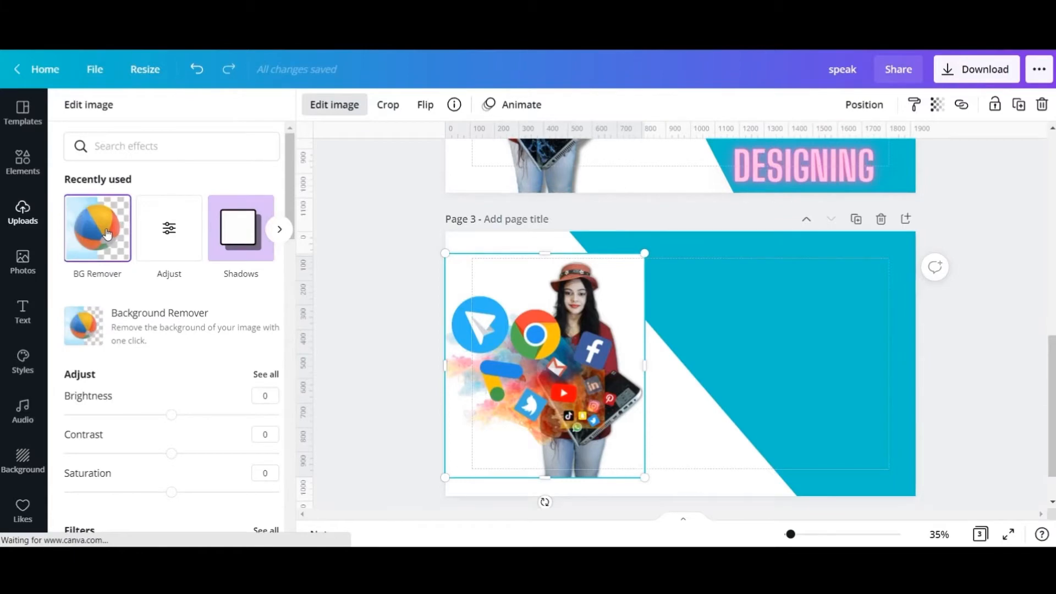
click(107, 237)
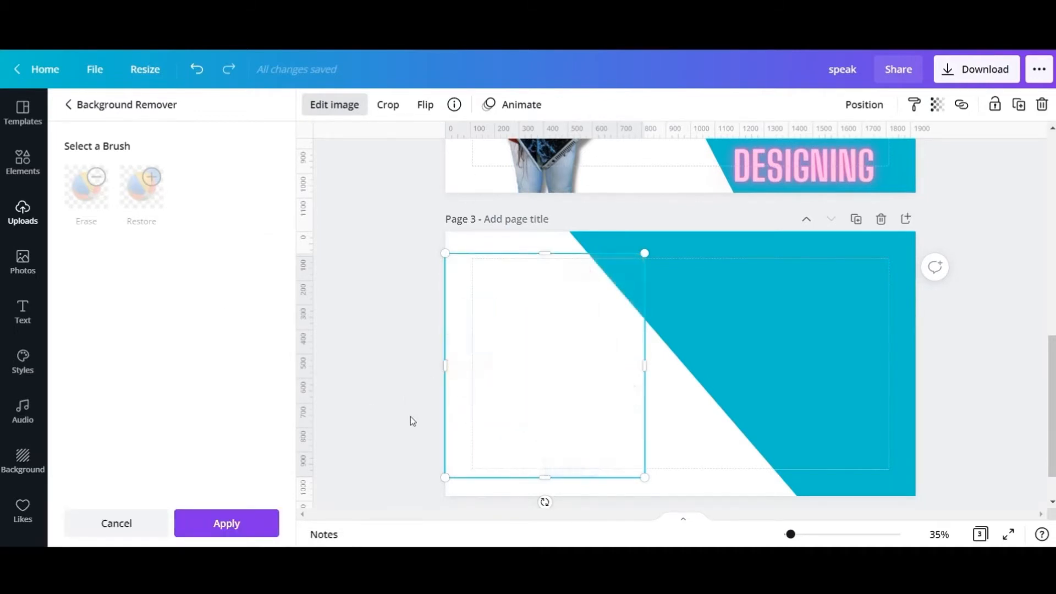
click(256, 523)
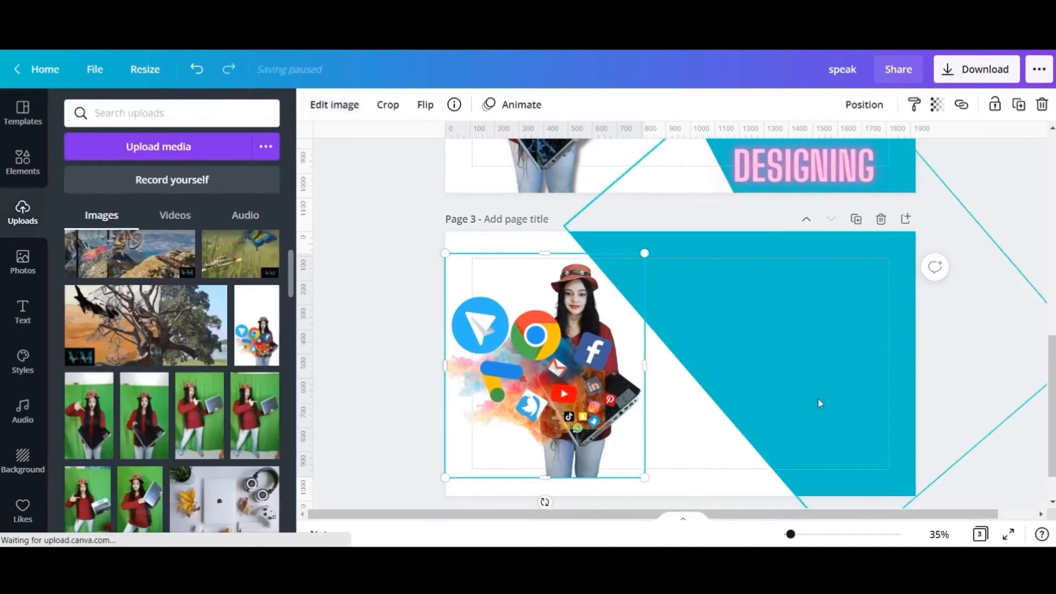
click(960, 373)
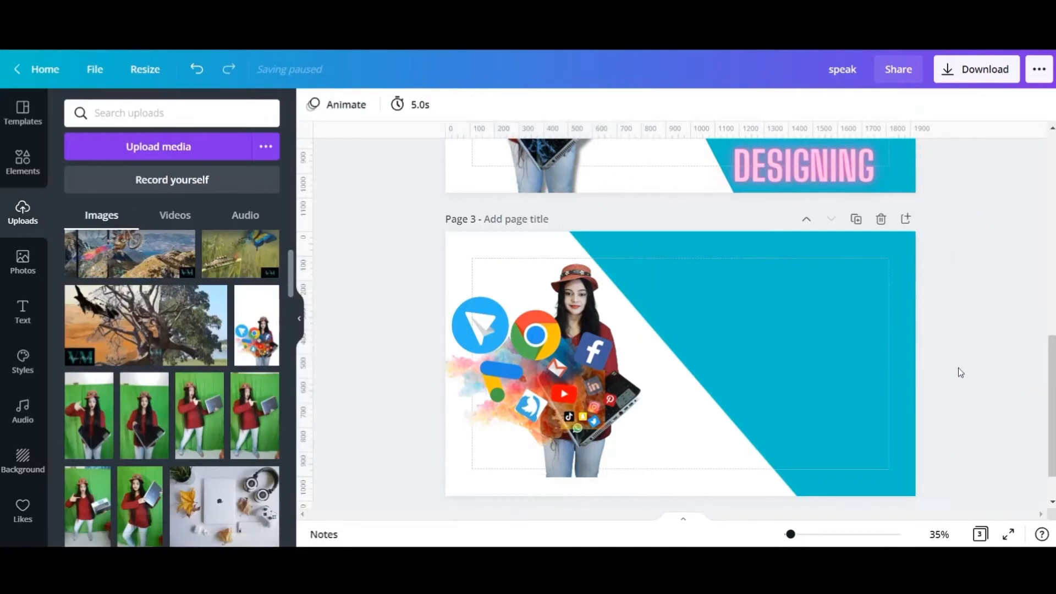
- Enlarge the cut-out picture slightly down to the lower edge of page 3 and compare the layout with page 2
click(575, 348)
click(421, 320)
scroll(424, 316, up, 10)
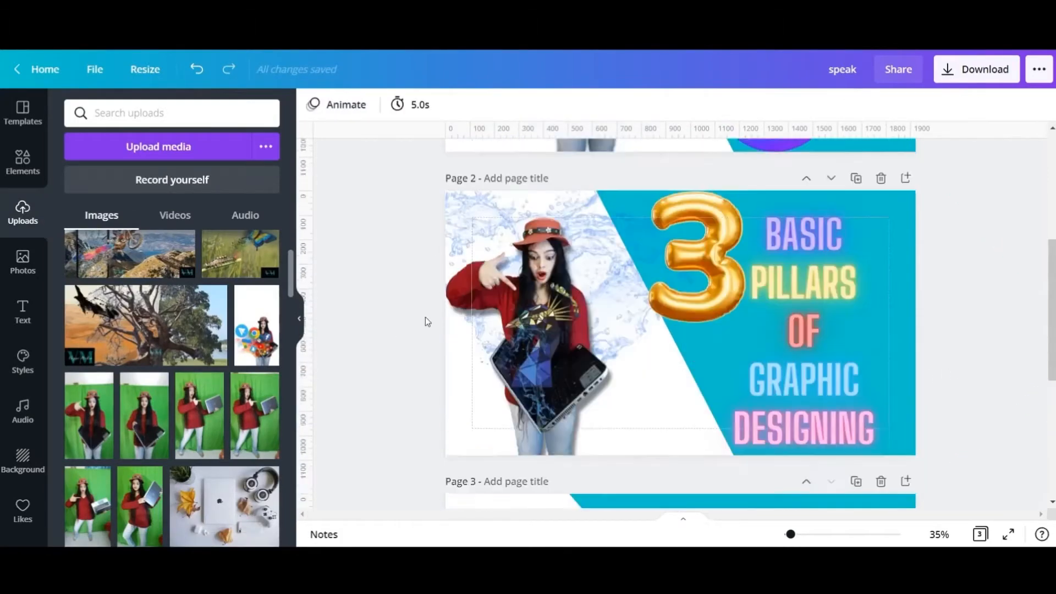
scroll(421, 351, down, 10)
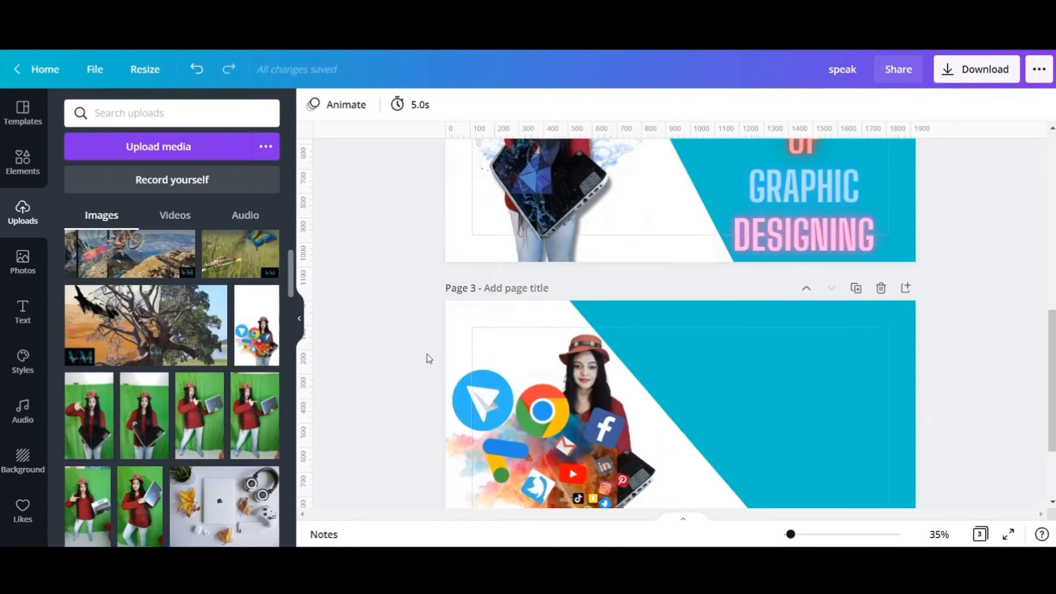
click(790, 267)
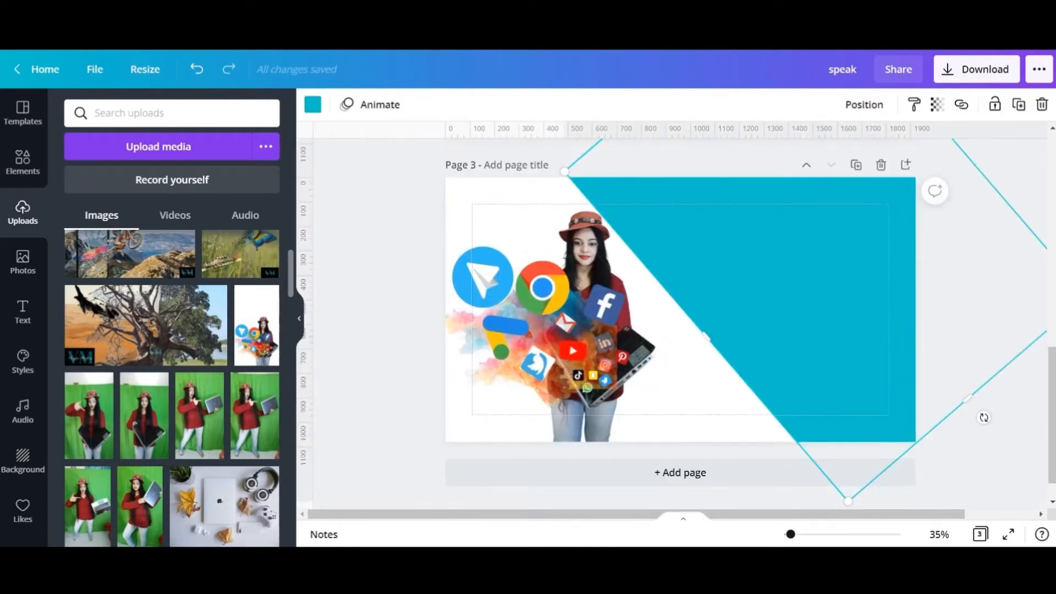
click(376, 263)
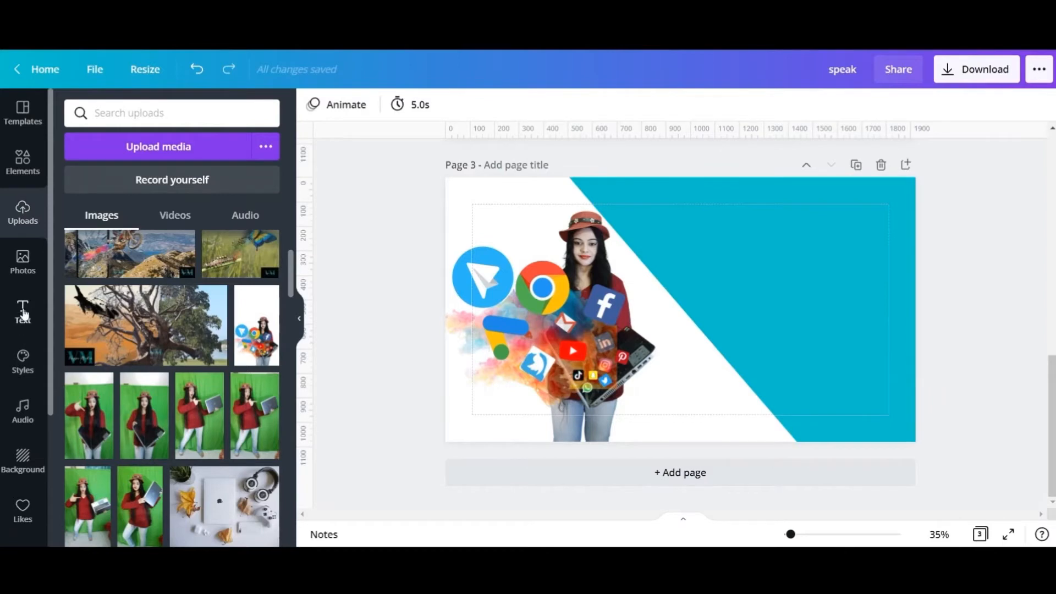
- Add a "YOUTUBE" heading in the pink GLOW text style at the top of the blue area on page 3
click(23, 313)
scroll(230, 423, down, 15)
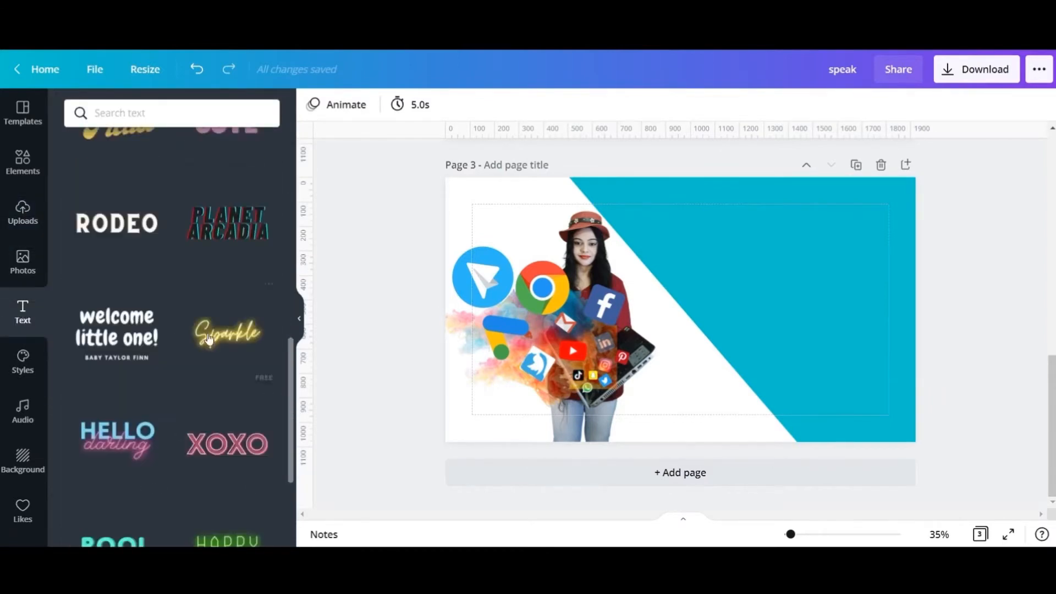
scroll(225, 410, up, 15)
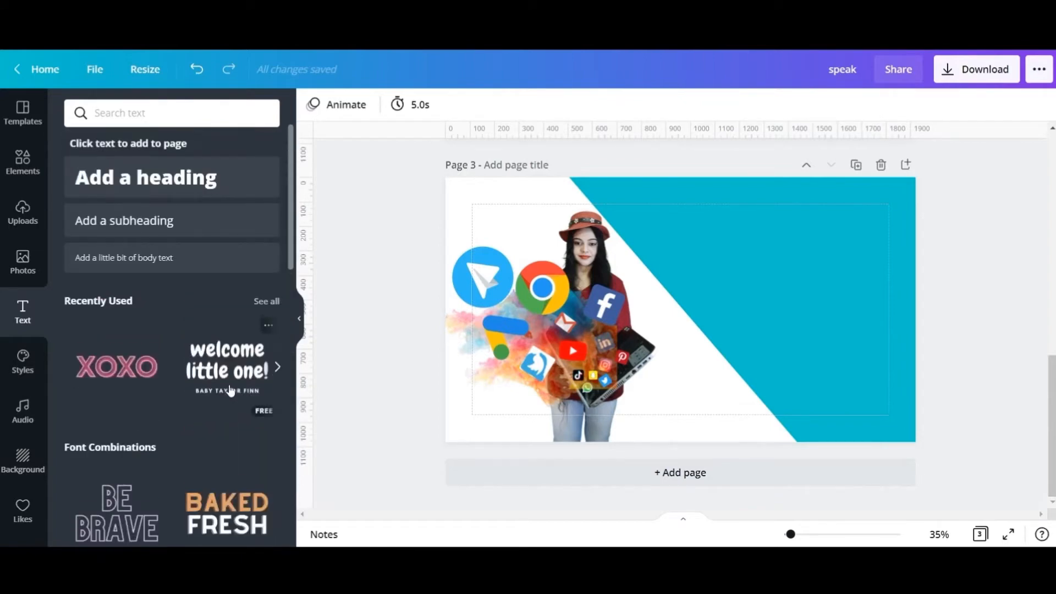
scroll(231, 390, down, 5)
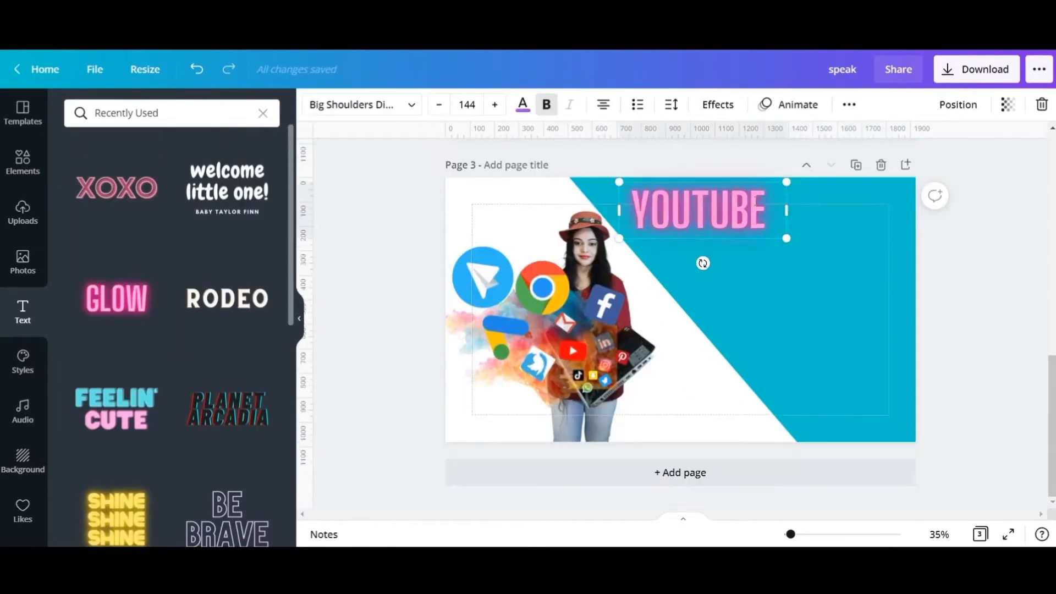
- Duplicate the YOUTUBE heading on page 3 into glowing "THUMBNAIL", "IN" and "CANVA" headings stacked beneath it, each in its own colour
click(846, 232)
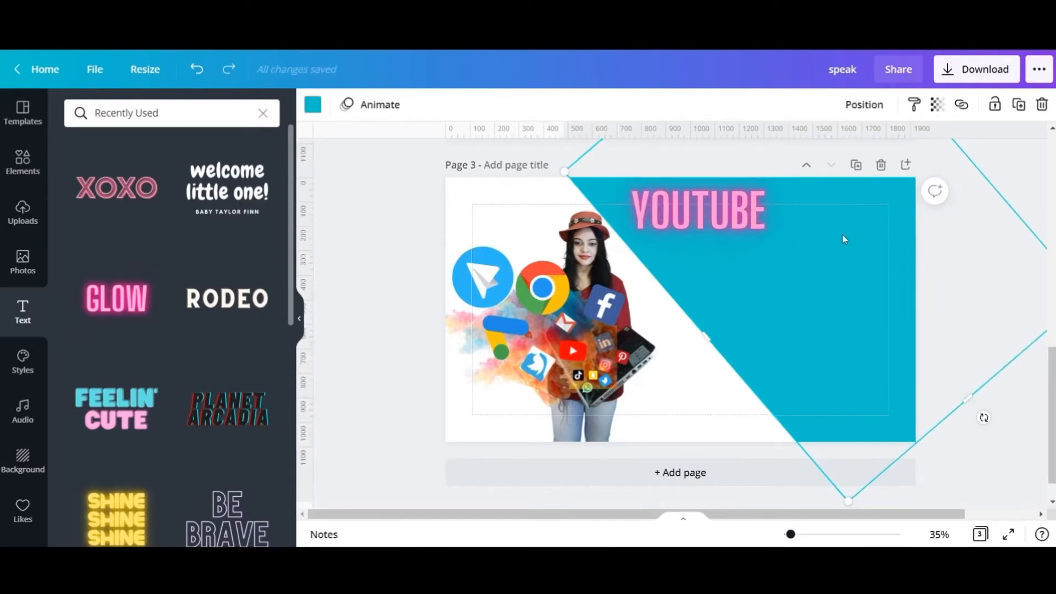
click(734, 223)
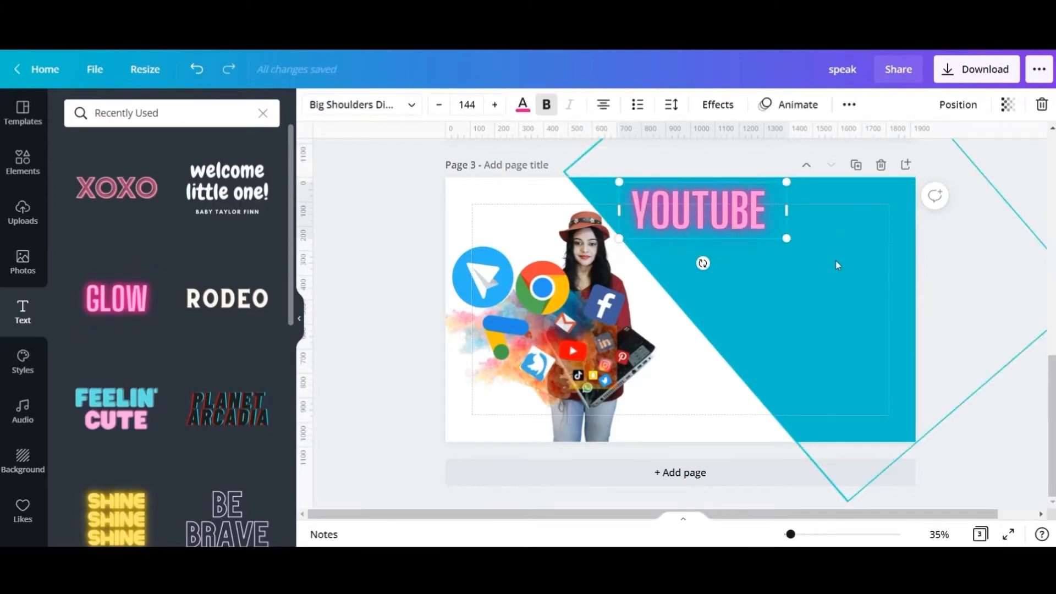
key(ctrl+d)
drag(754, 220, 816, 266)
double_click(791, 263)
text(THUMBNAIL IN CANVA)
click(723, 208)
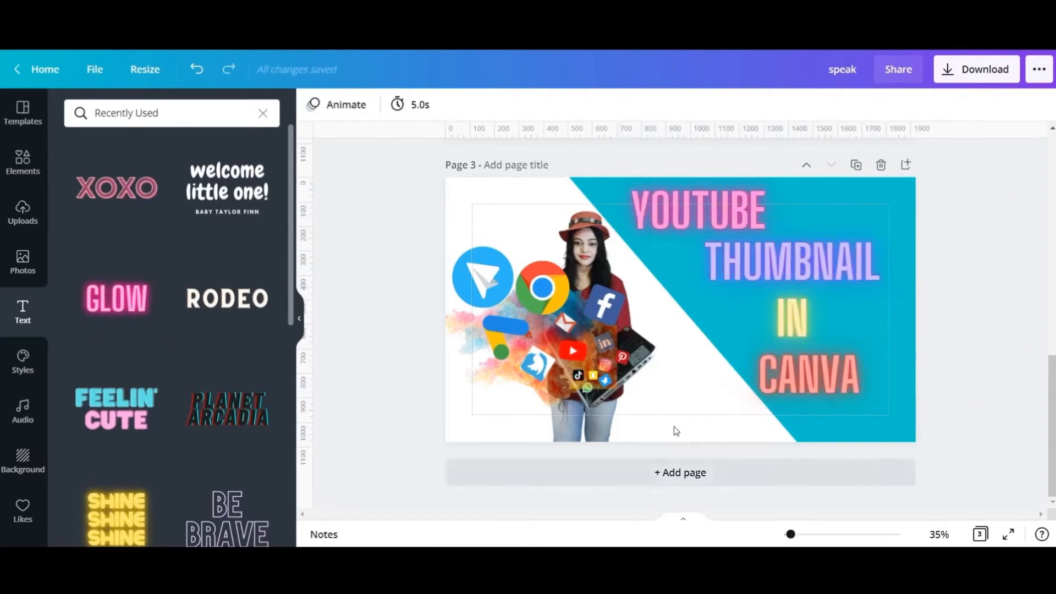
- Add a tilted red YouTube play logo beside the YOUTUBE heading and a small dark shadow element over the logo's lower corner
click(21, 163)
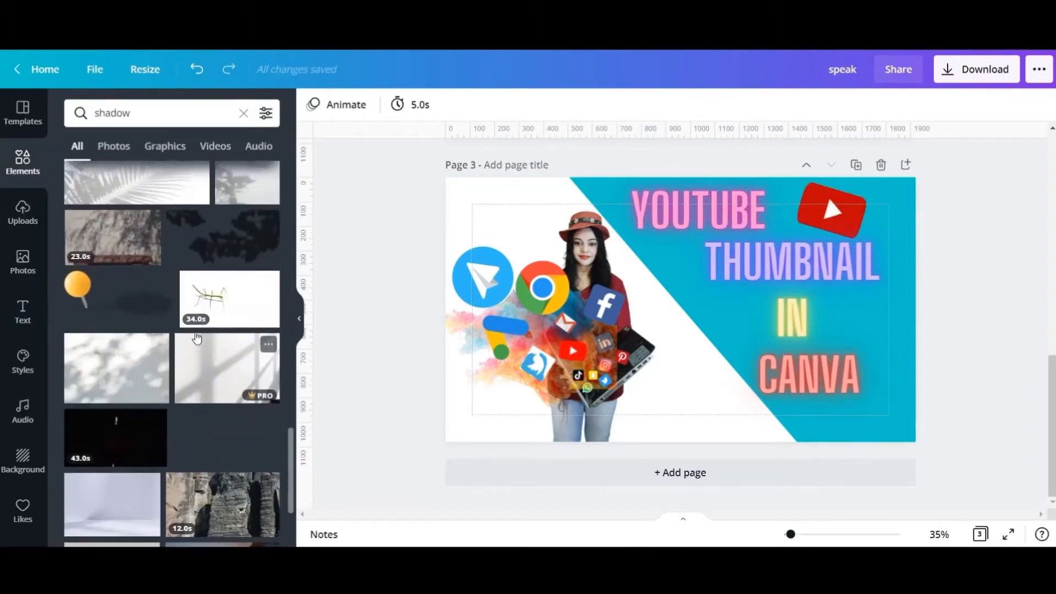
scroll(197, 338, up, 5)
click(208, 333)
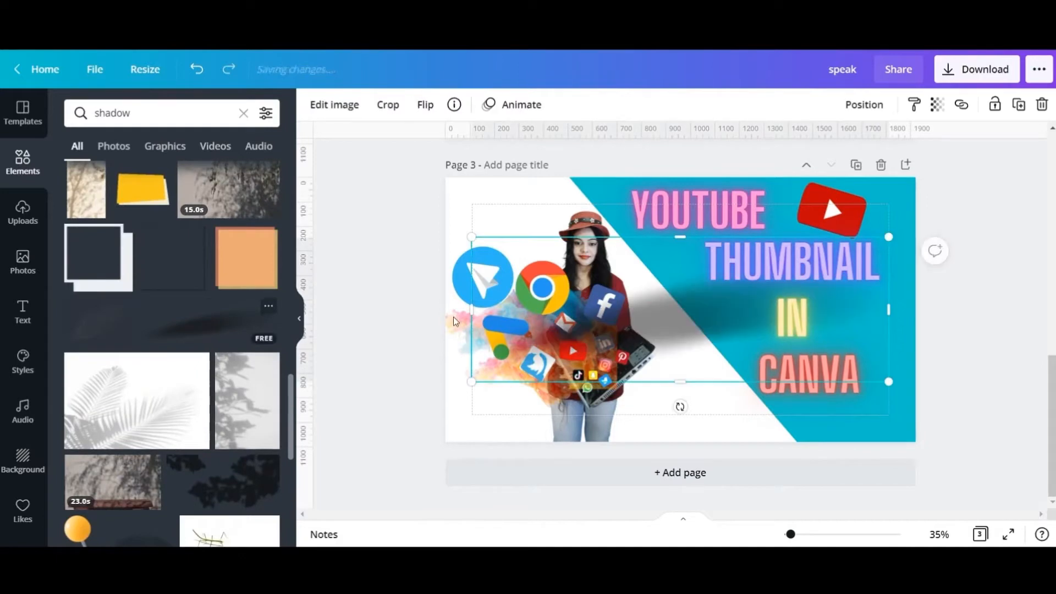
drag(728, 299, 860, 216)
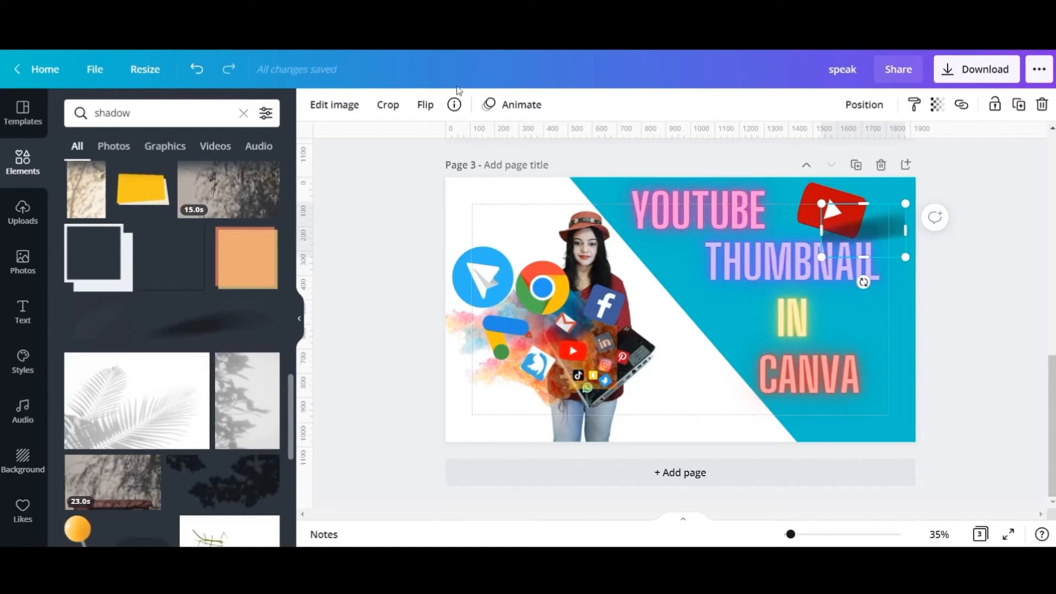
- Rotate the shadow to slant upward beside the YouTube logo and send it backward behind the logo
click(431, 108)
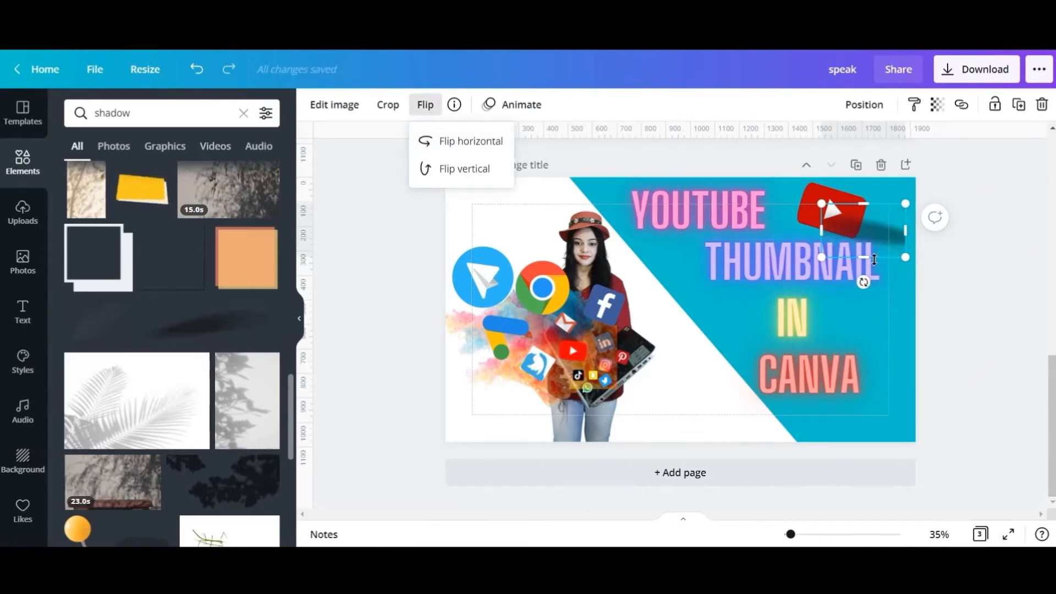
drag(863, 281, 865, 217)
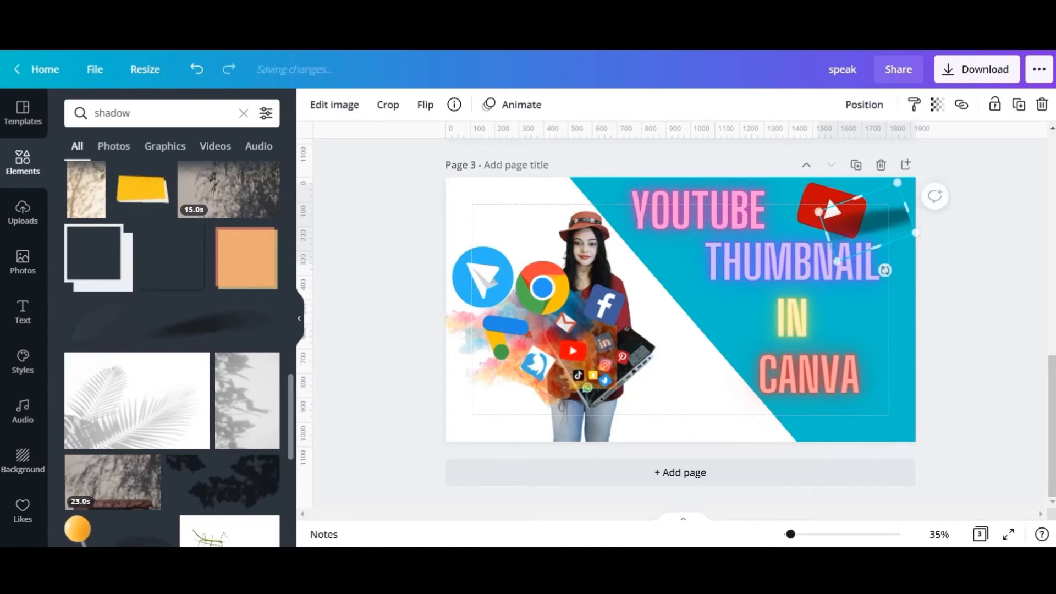
click(879, 114)
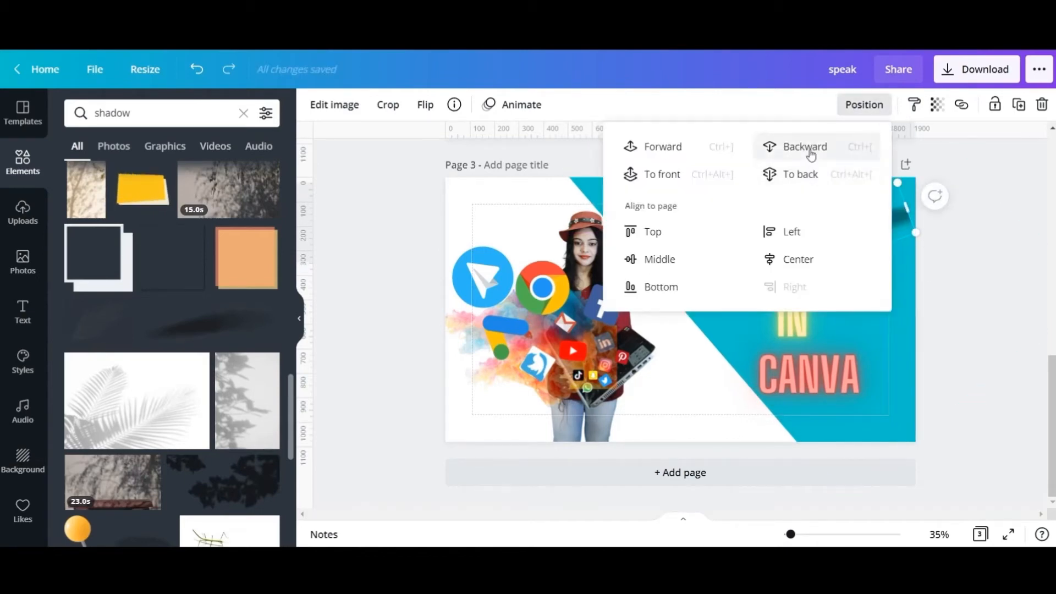
click(810, 155)
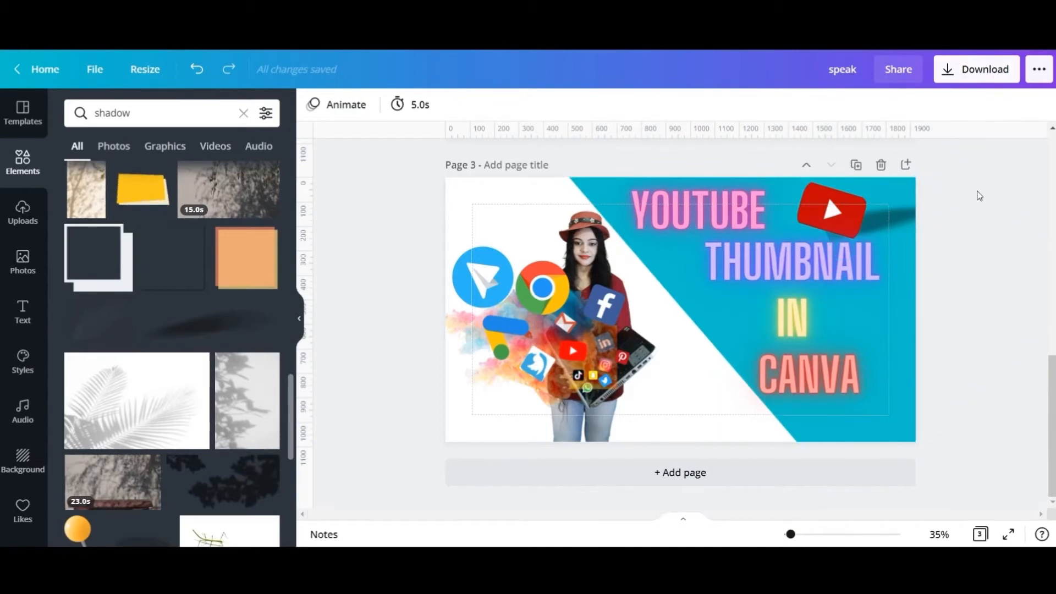
- Set the transparency of the YouTube logo's shadow to 46
click(899, 216)
click(937, 104)
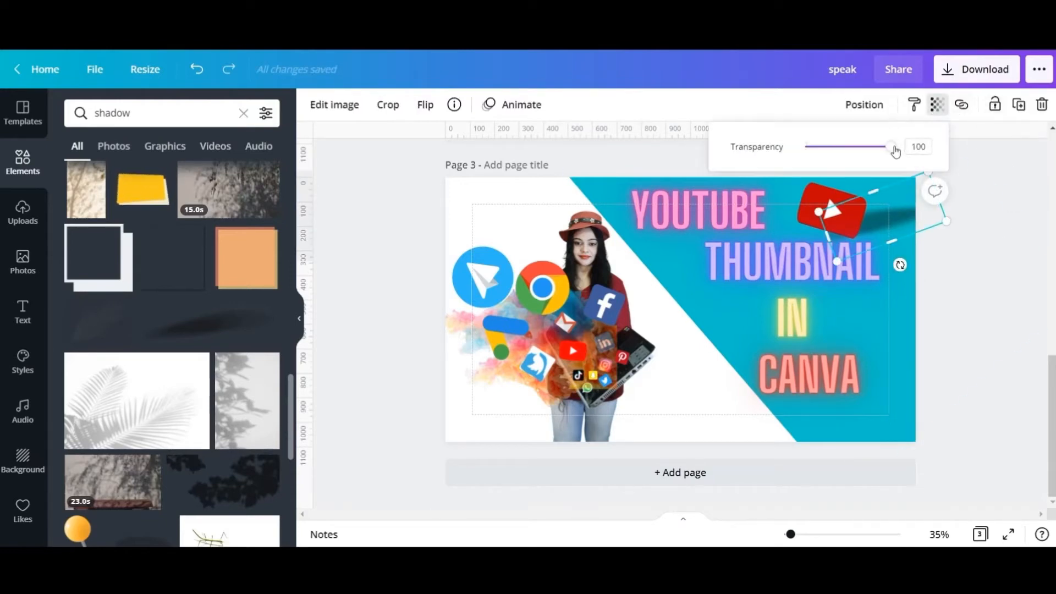
drag(890, 150, 848, 156)
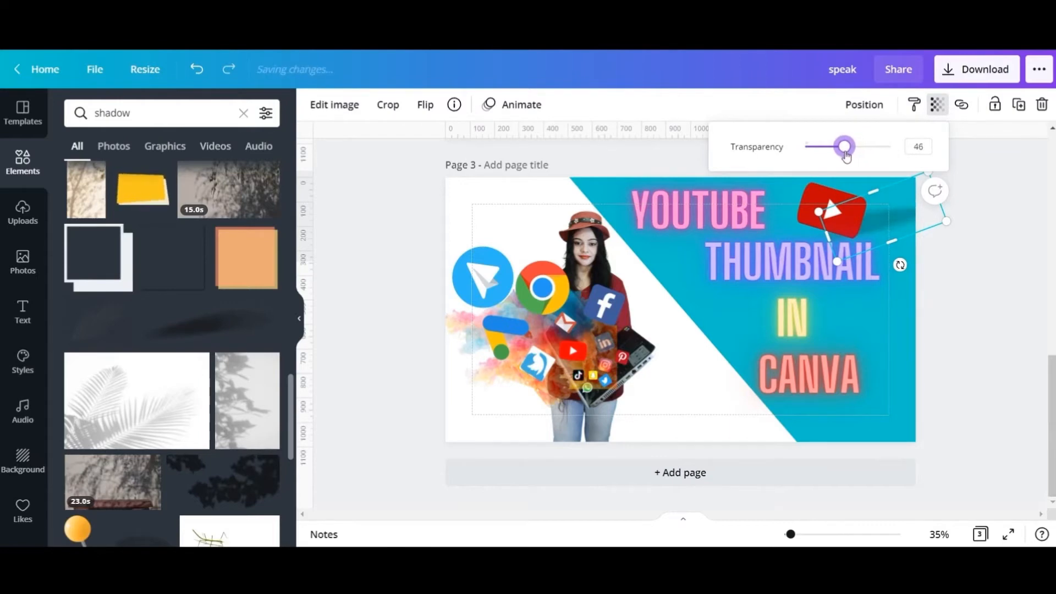
click(941, 283)
click(946, 269)
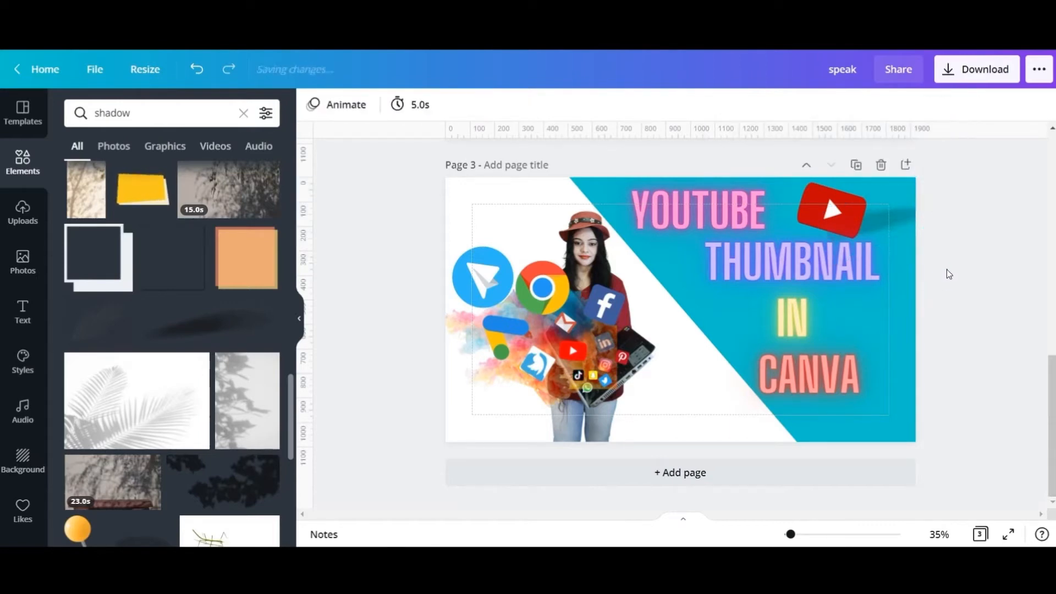
- Download all three pages of the design as JPG at size 1 and quality 80
click(976, 68)
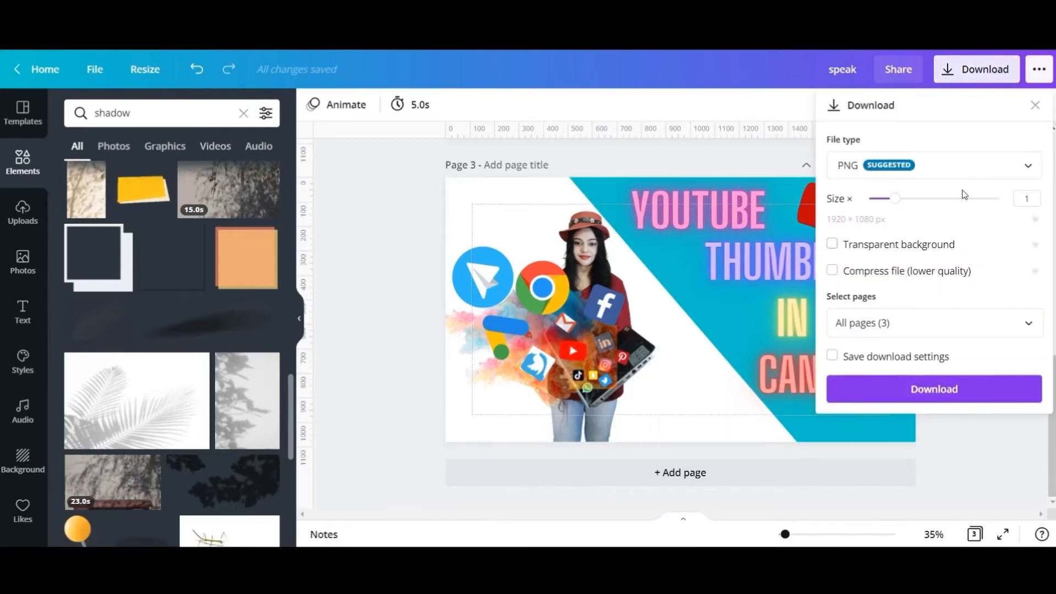
click(1023, 167)
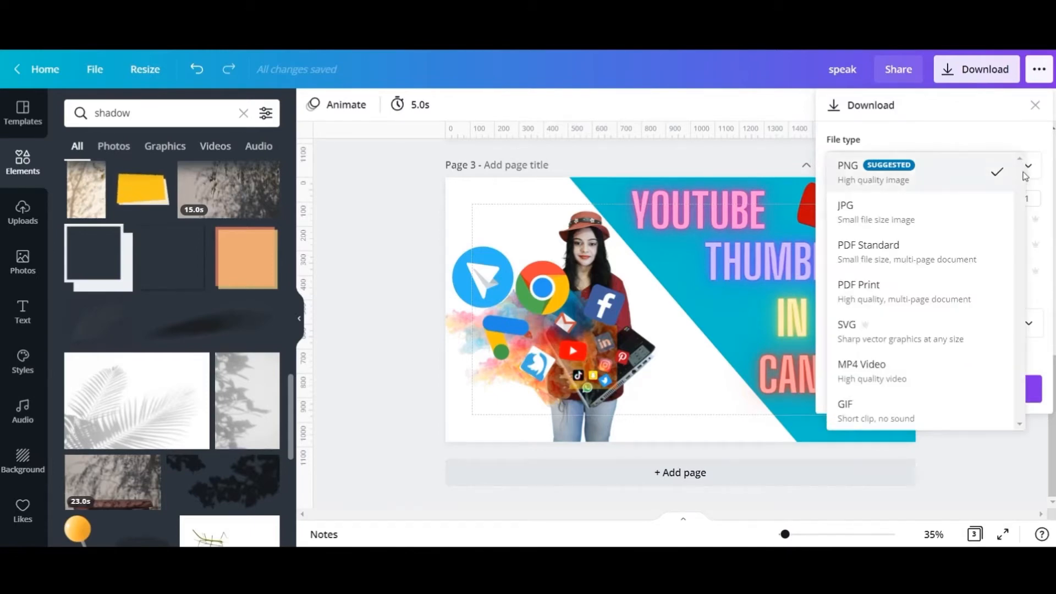
click(922, 223)
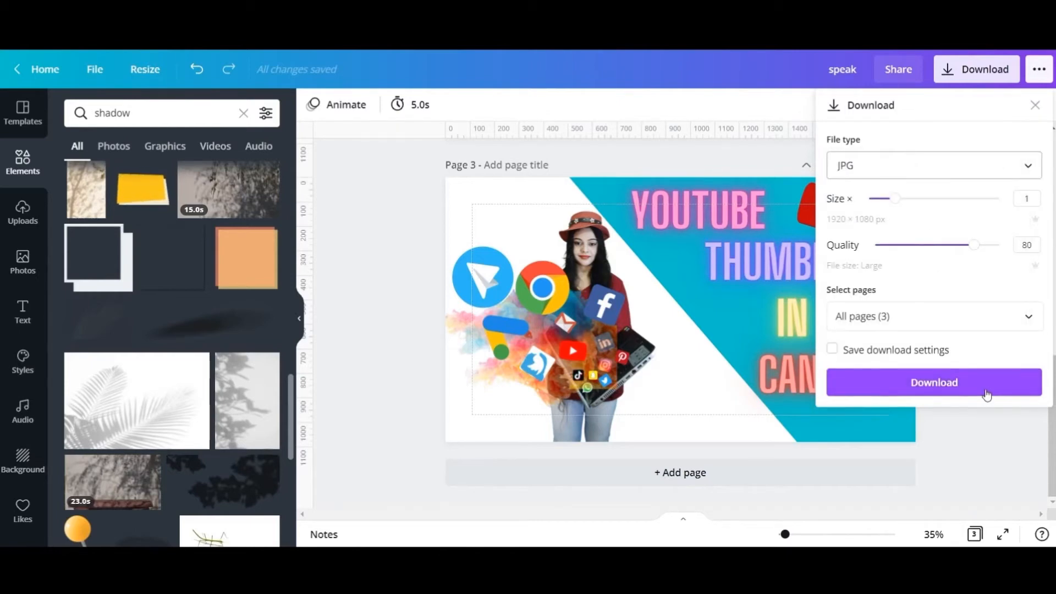
click(987, 395)
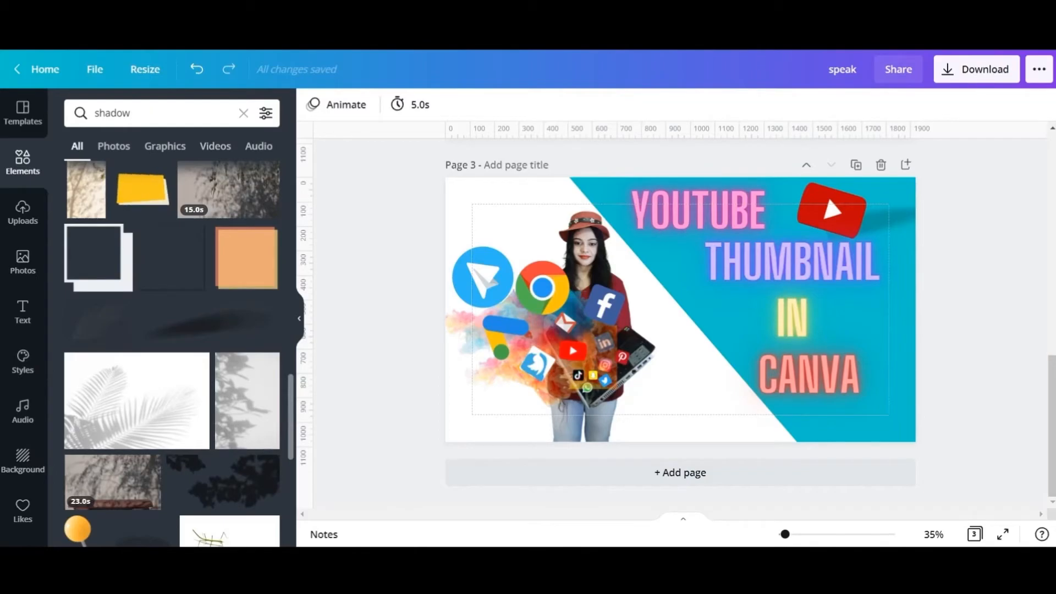
- Apply the "TOTAL CORE WORKOUT" template to the first page of a new YouTube Thumbnail design
click(298, 266)
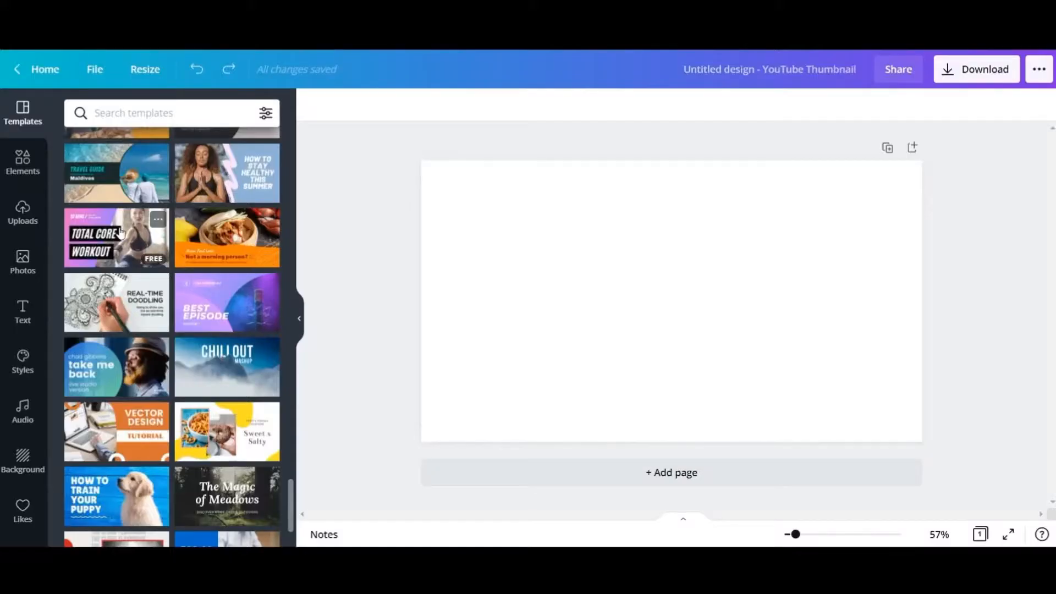
click(124, 233)
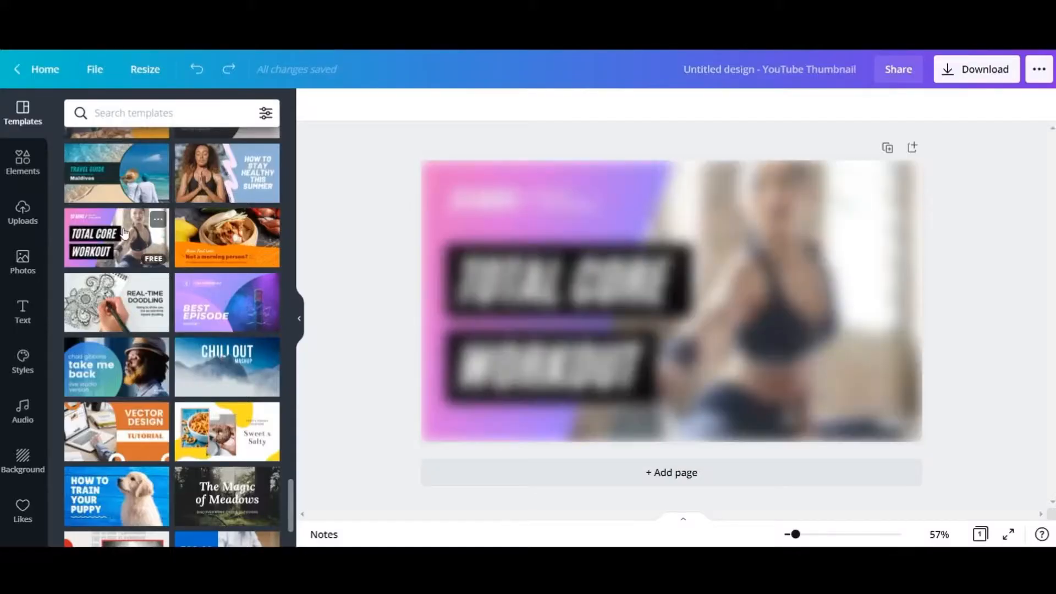
click(577, 317)
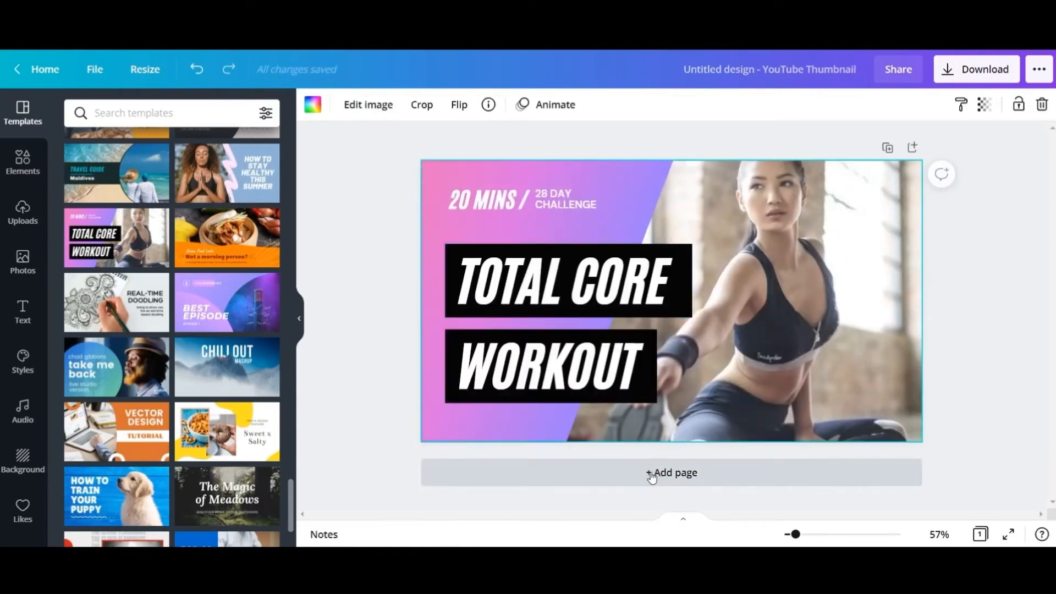
- Add a second page and apply the "HOW TO STAY HEALTHY THIS SUMMER" template to it
click(651, 476)
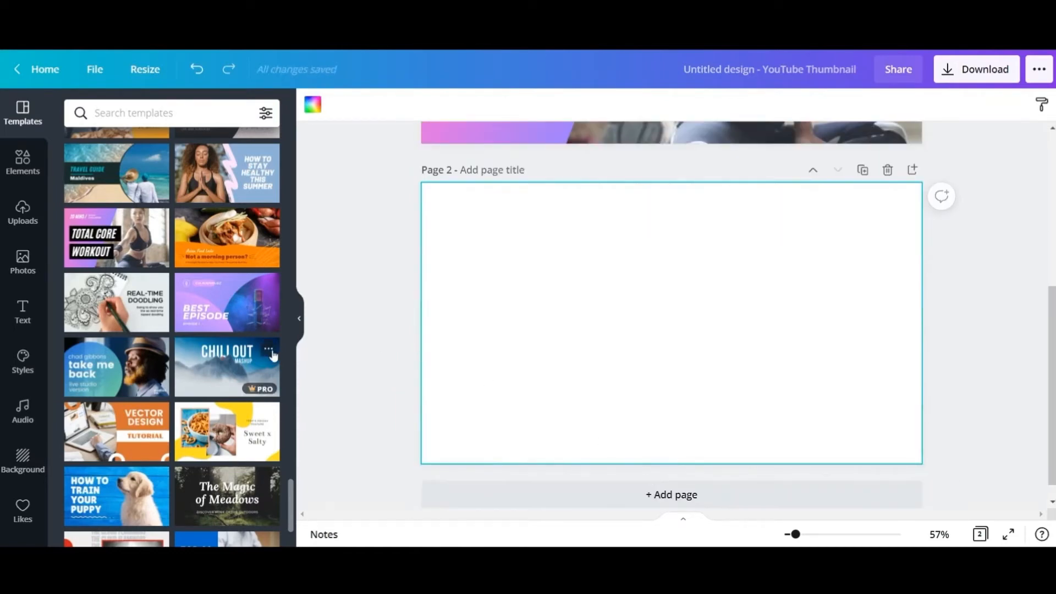
scroll(272, 378, down, 3)
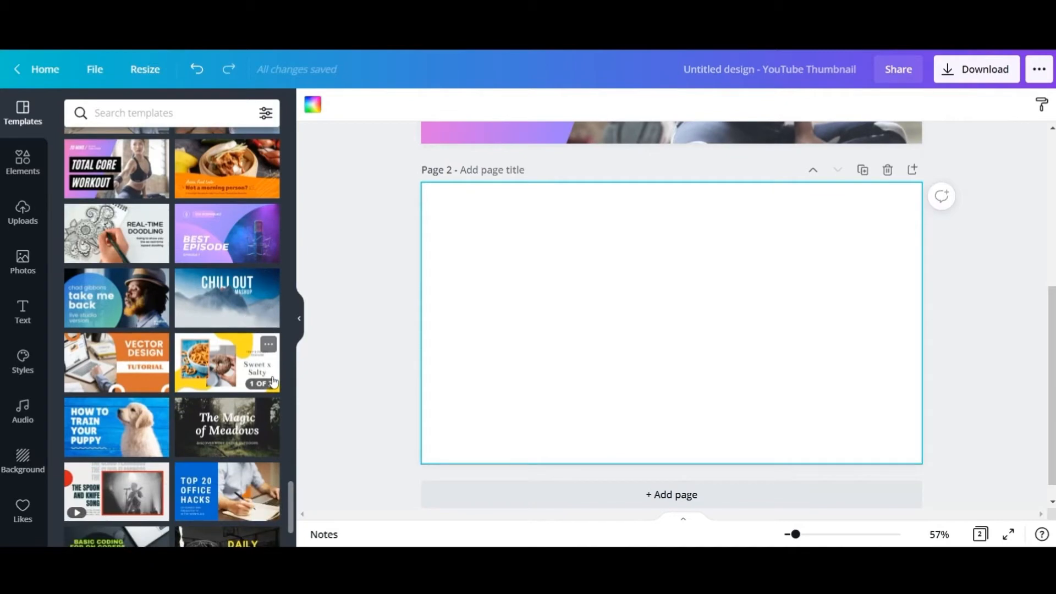
scroll(282, 371, up, 4)
click(231, 248)
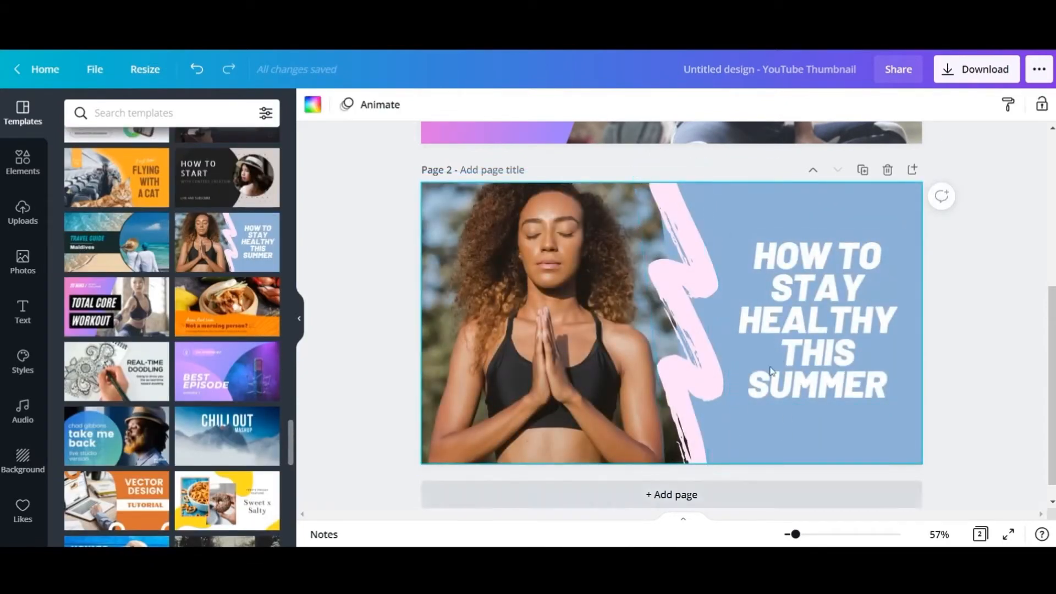
- Copy the YOUTUBE text's style onto the THUMBNAIL text on page 1 and narrow its black box to fit the word
scroll(706, 303, up, 5)
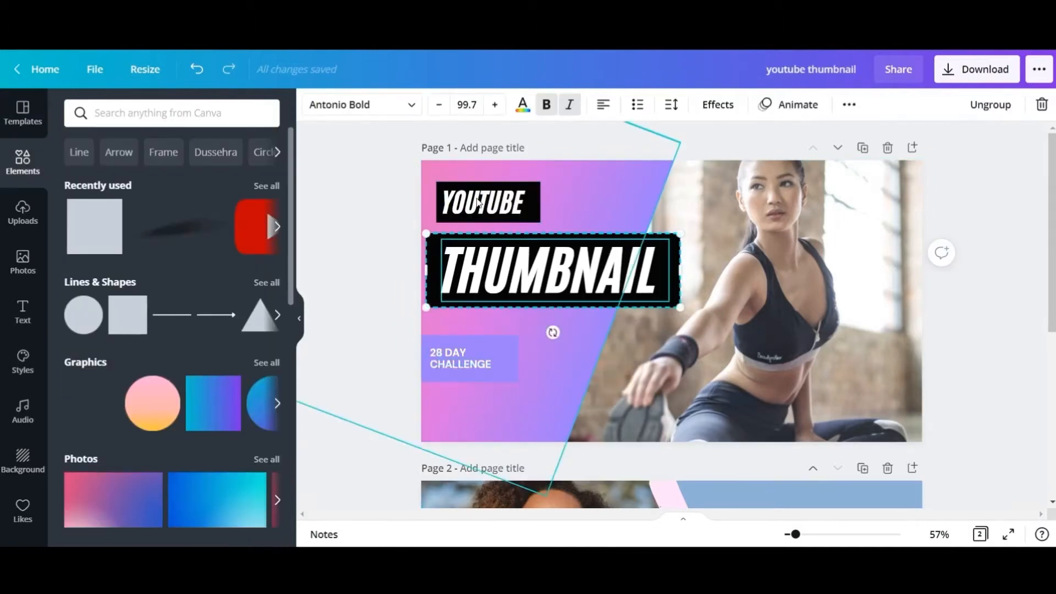
click(484, 202)
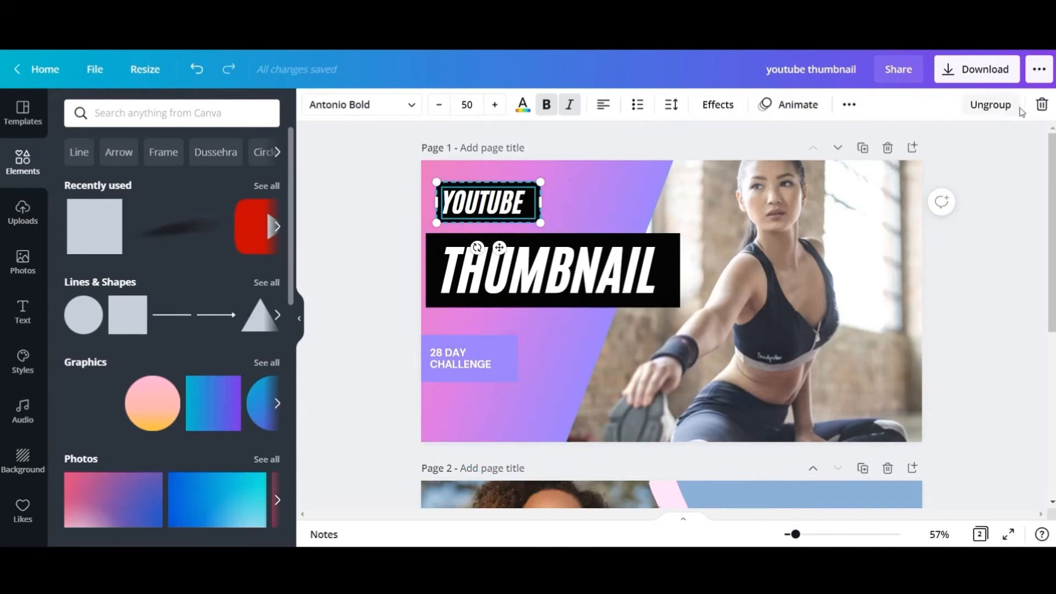
click(848, 105)
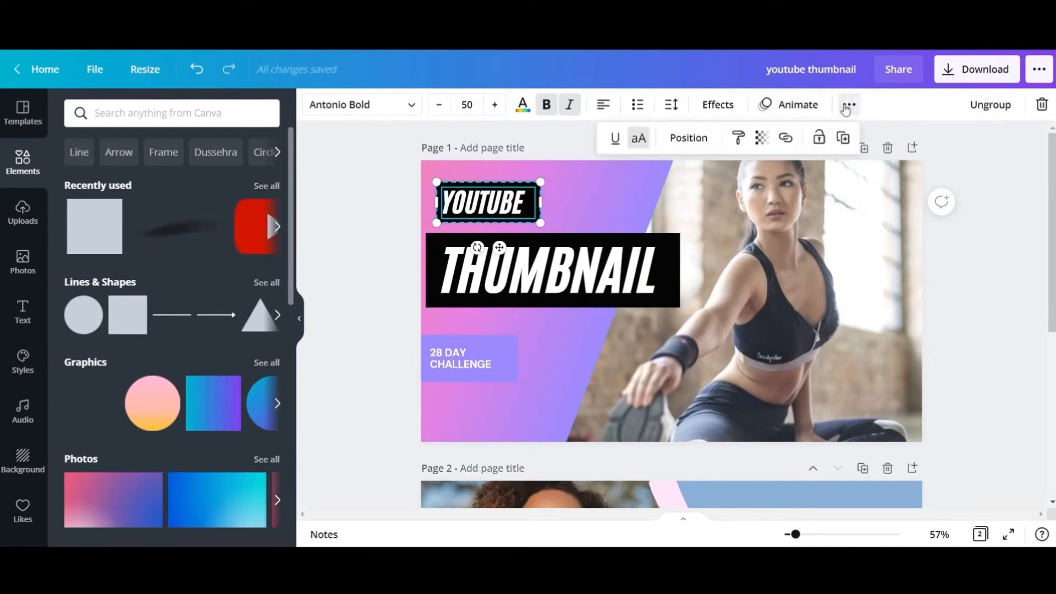
click(740, 140)
click(584, 271)
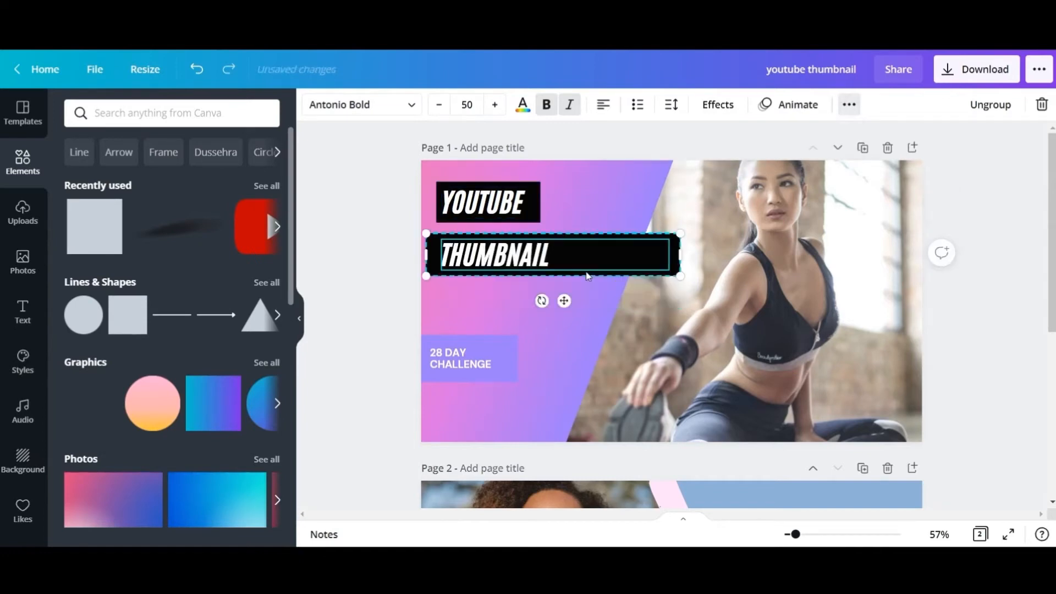
drag(679, 253, 558, 234)
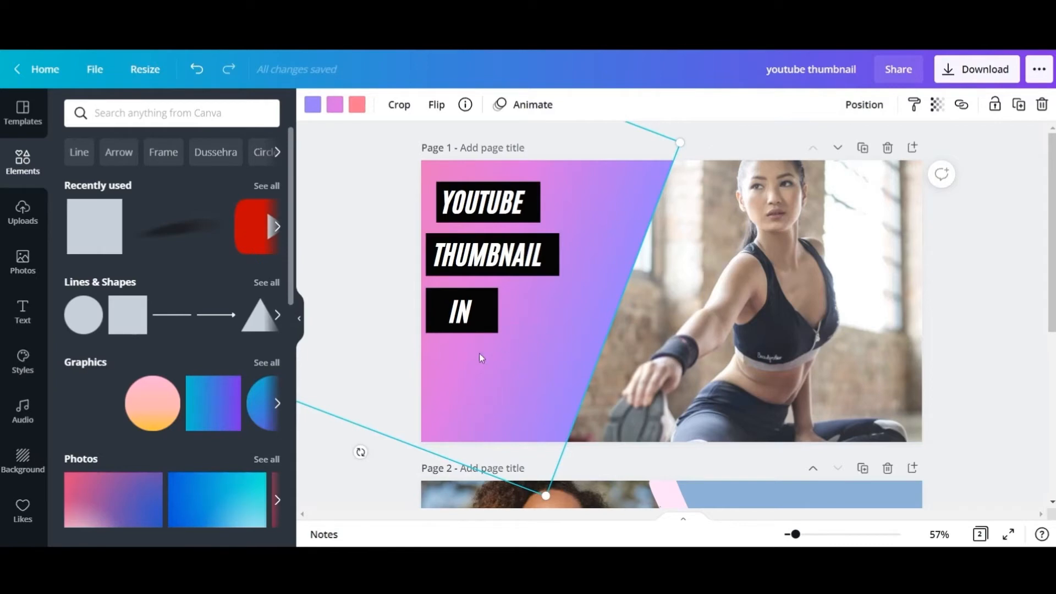
- Search the elements for "canva logo" and look through the results for a Canva wordmark
click(157, 111)
text(canva)
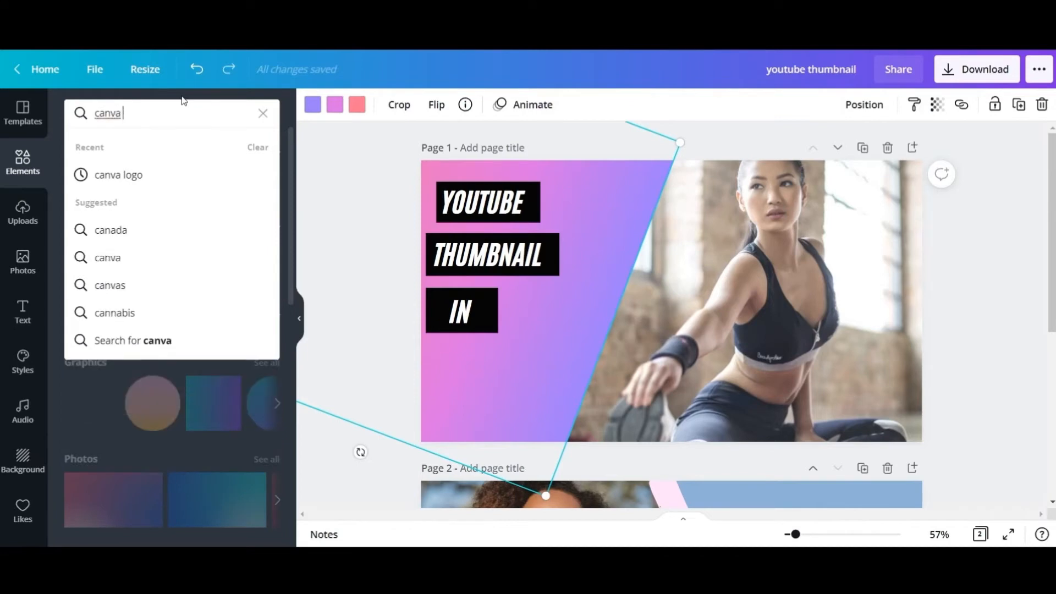
text( logo)
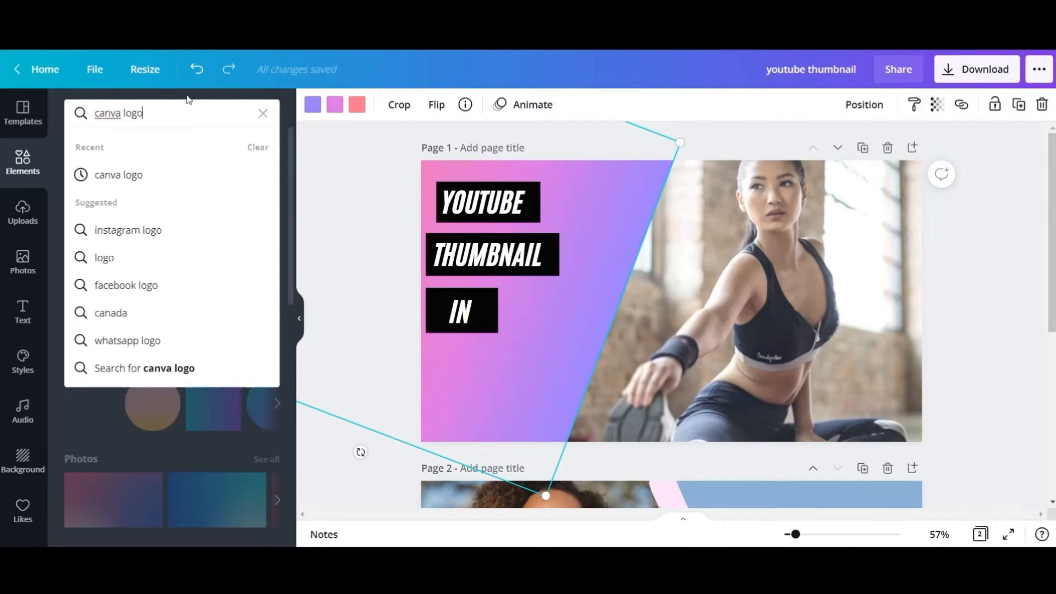
click(158, 189)
scroll(165, 286, down, 5)
scroll(165, 286, up, 1)
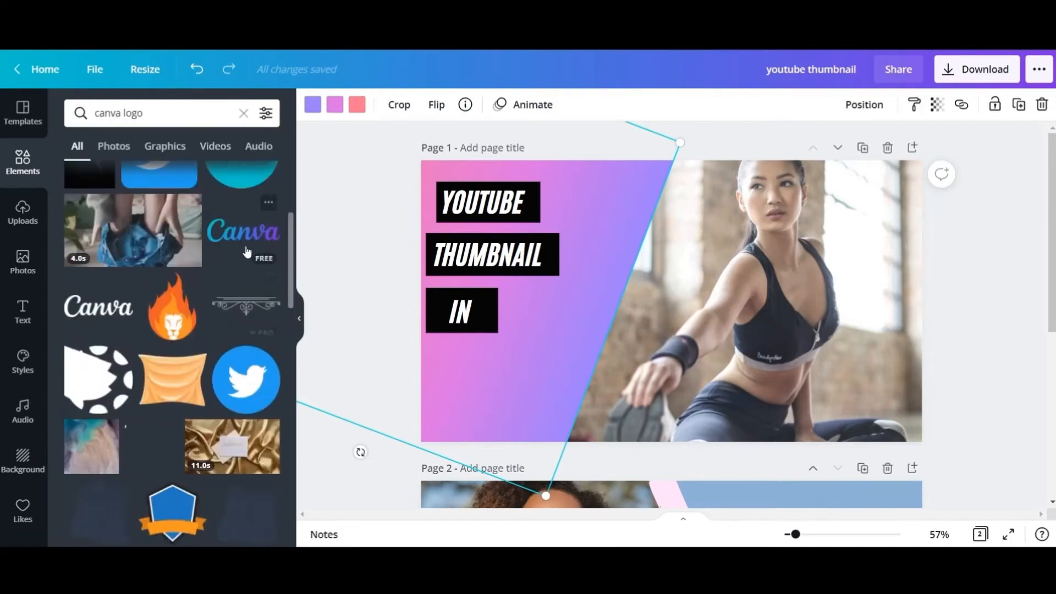
- Add the blue-purple gradient Canva logo to page 1, placed below the IN text and shrunk to fit the pink area
click(242, 231)
drag(648, 299, 503, 373)
drag(626, 408, 591, 397)
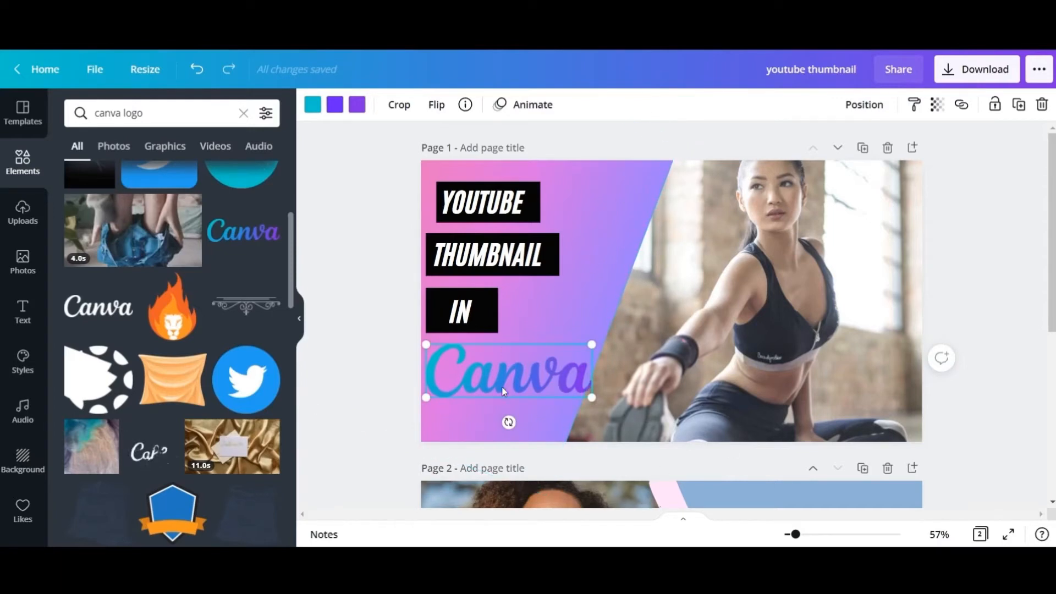
drag(503, 381, 507, 389)
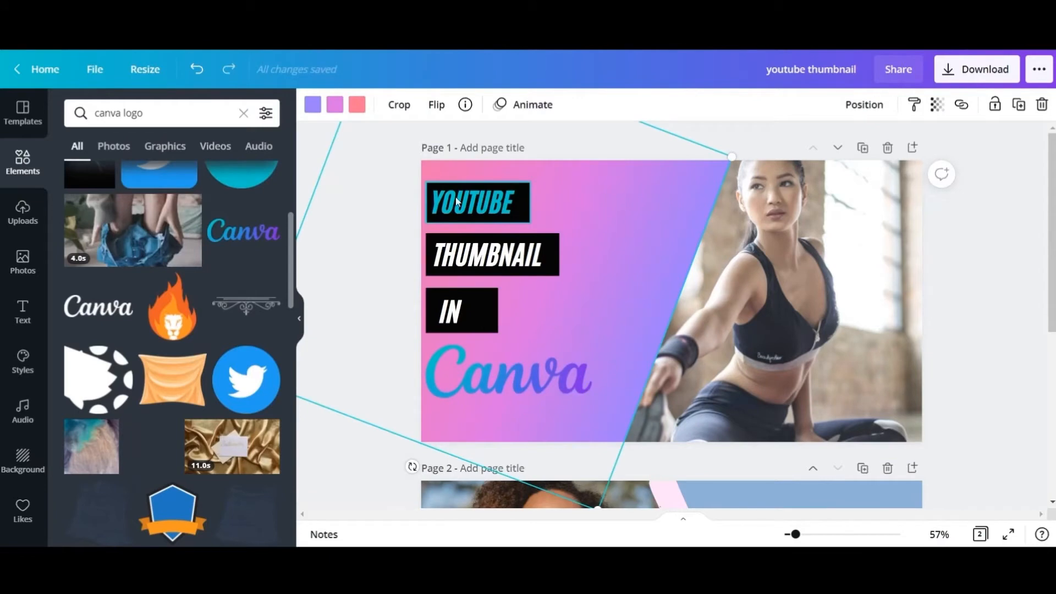
- Colour the YOUTUBE text on page 1 turquoise from the document colours
click(457, 201)
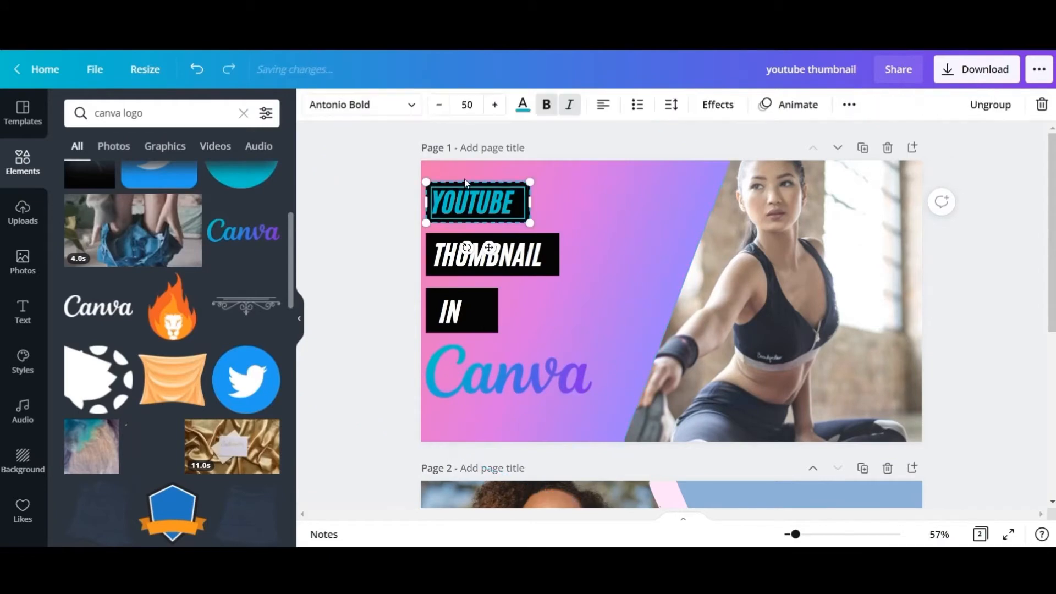
click(531, 206)
click(493, 209)
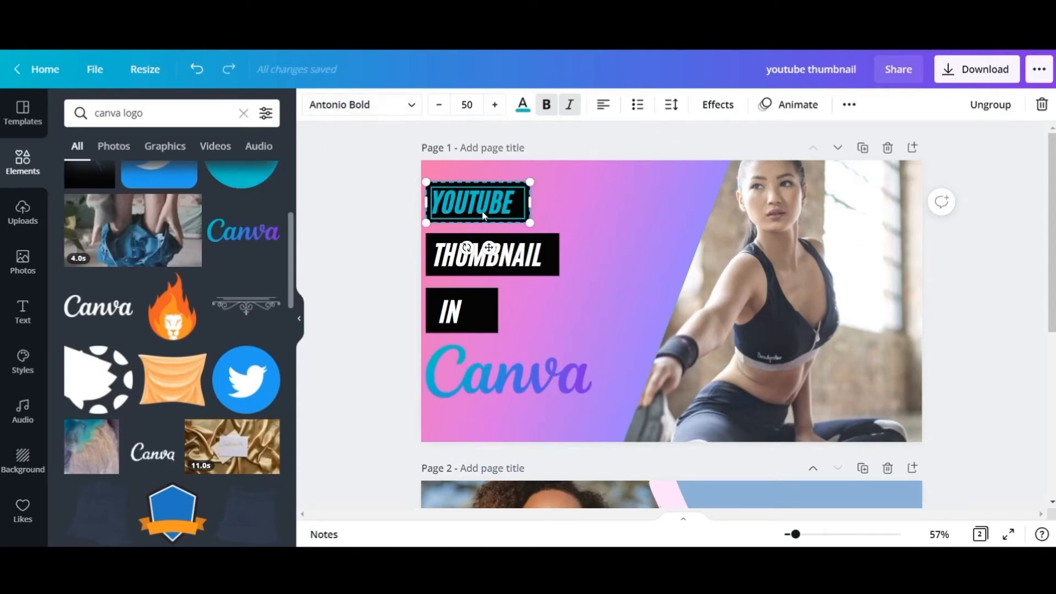
click(522, 104)
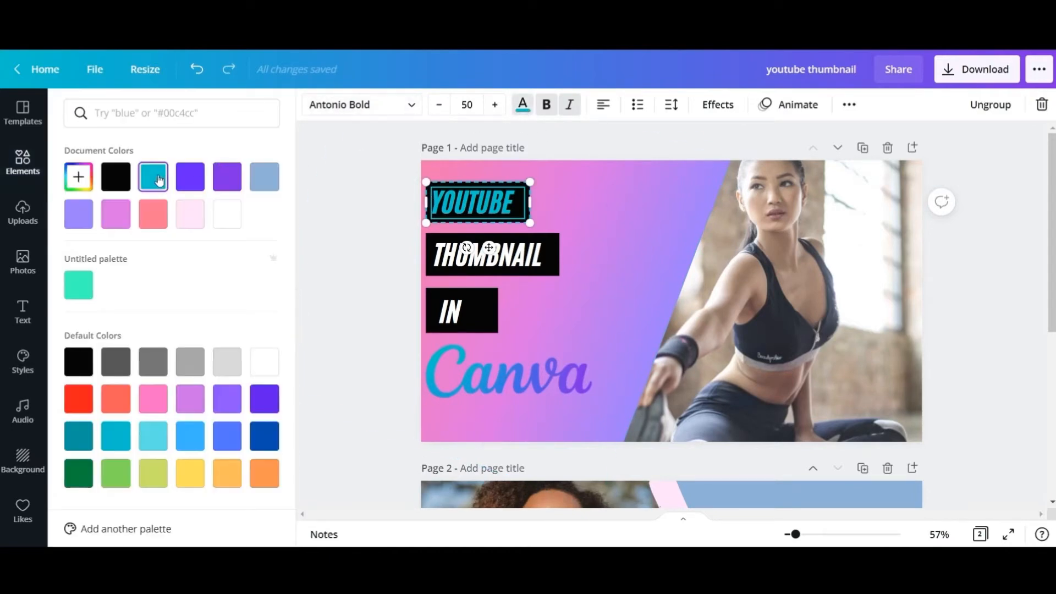
- Copy the YOUTUBE text's turquoise style onto the THUMBNAIL text on page 1
click(495, 255)
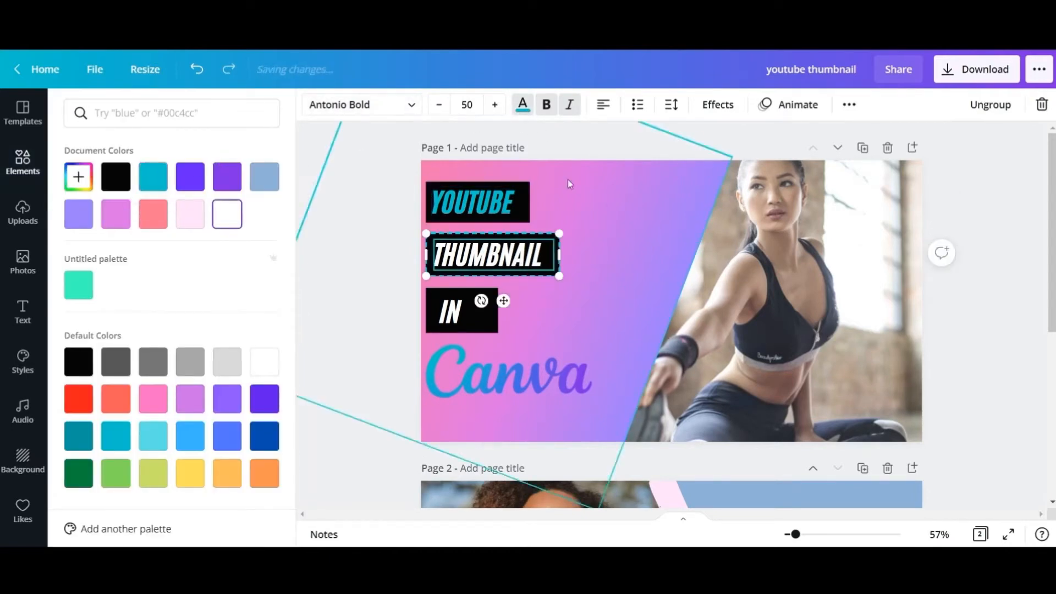
click(523, 110)
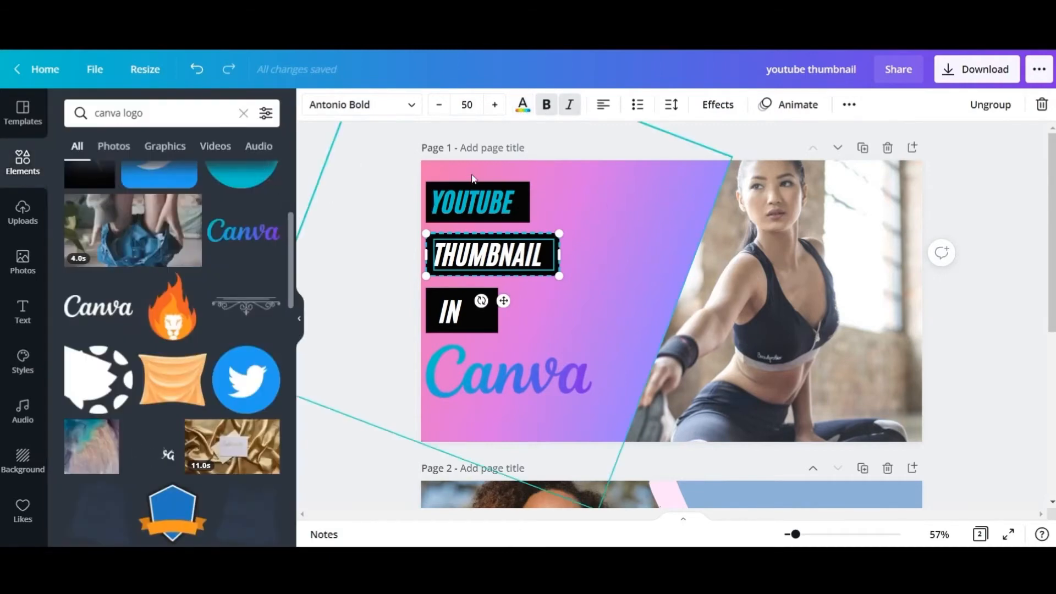
click(483, 197)
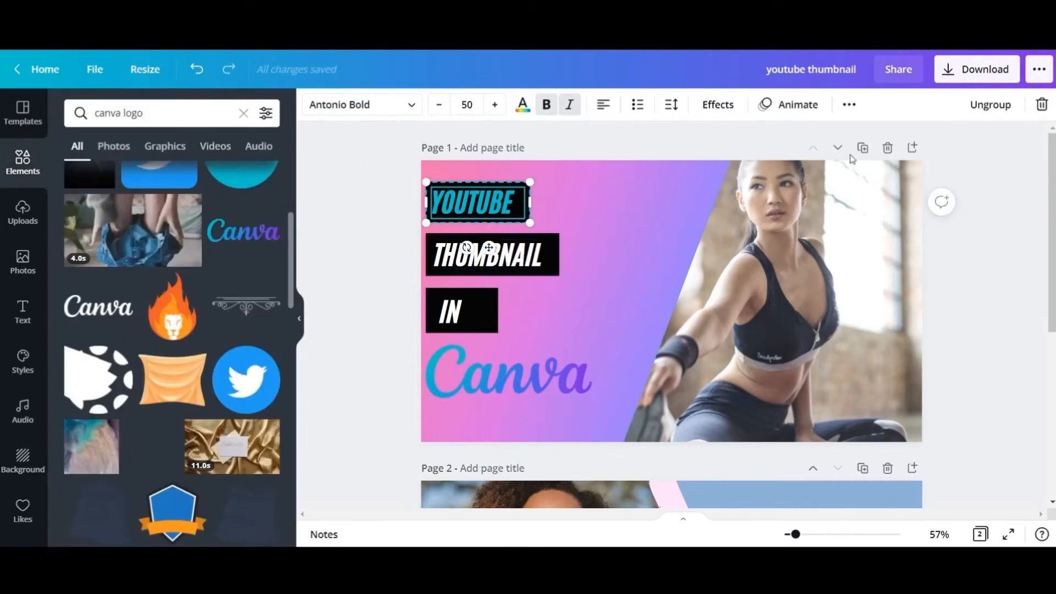
click(849, 104)
click(738, 138)
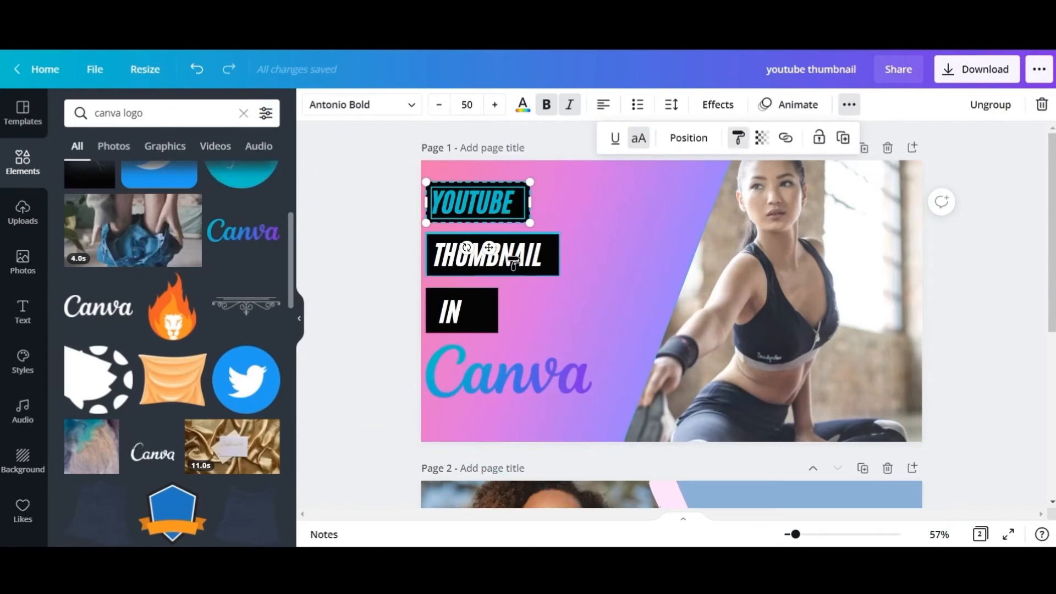
click(490, 255)
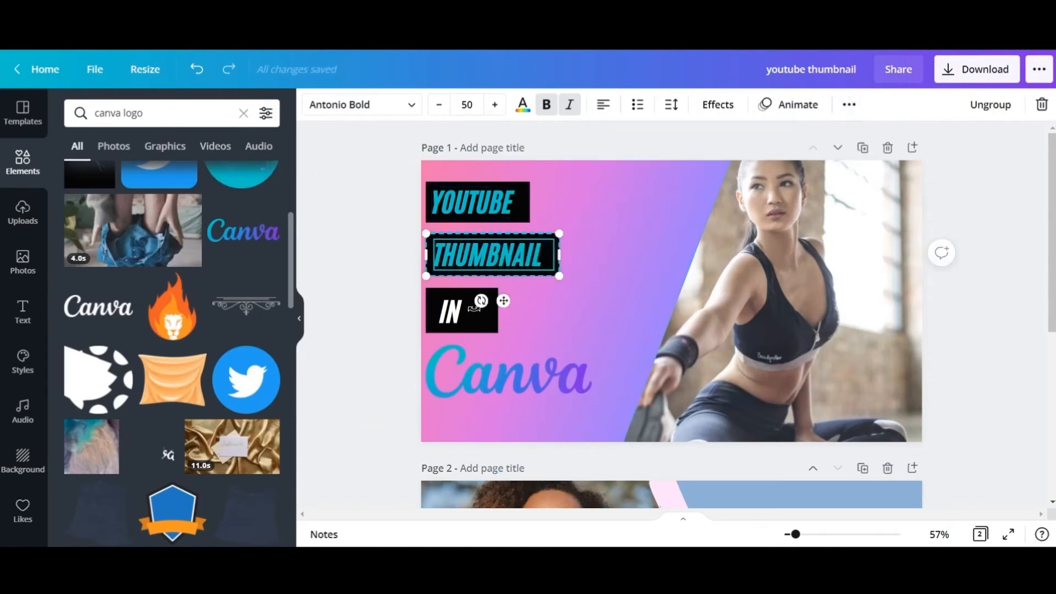
- Copy the THUMBNAIL text's turquoise style onto the IN text on page 1
click(850, 105)
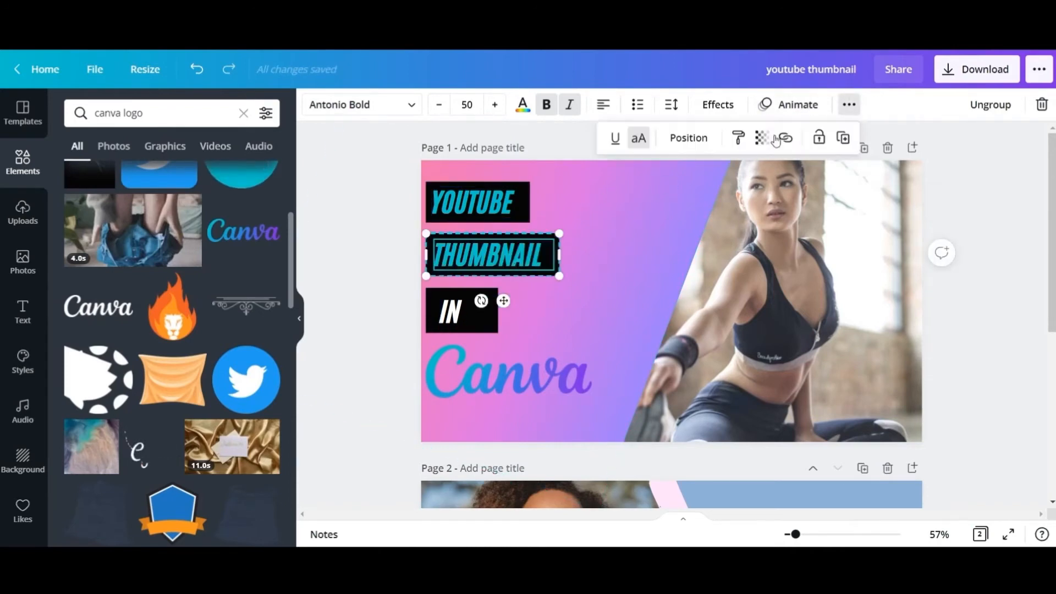
click(738, 139)
click(457, 311)
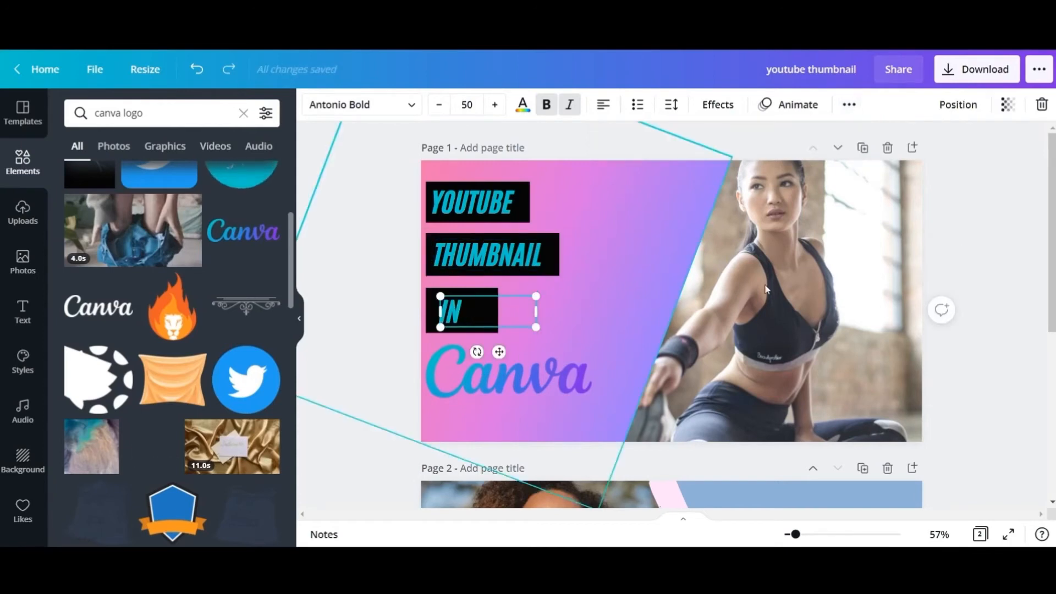
click(1023, 272)
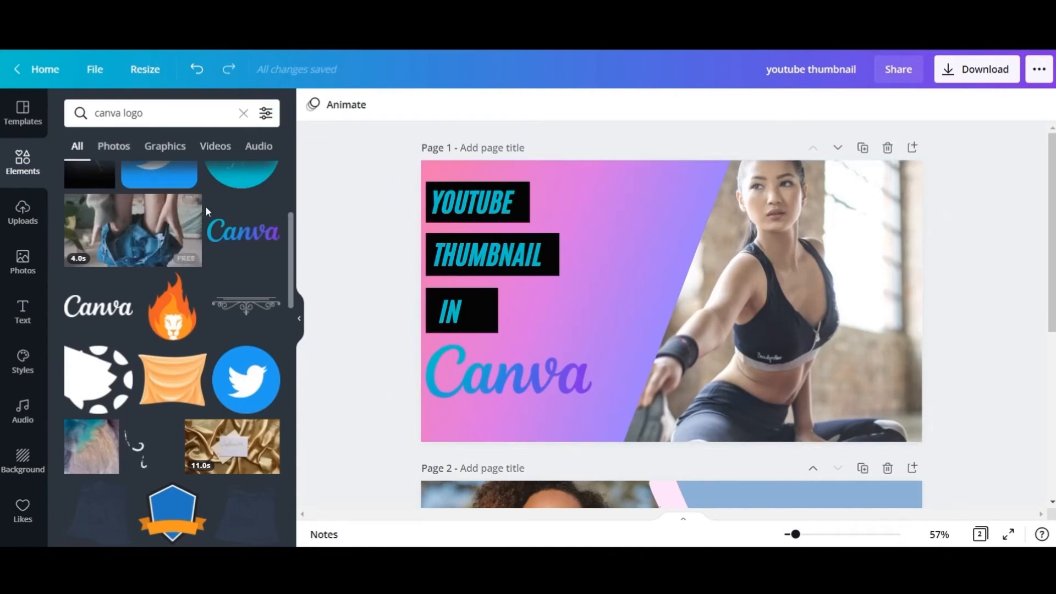
- Search the elements for "youtube logo" and add the red play-button logo to page 1, tilted beside the YOUTUBE text
scroll(204, 212, up, 4)
click(184, 110)
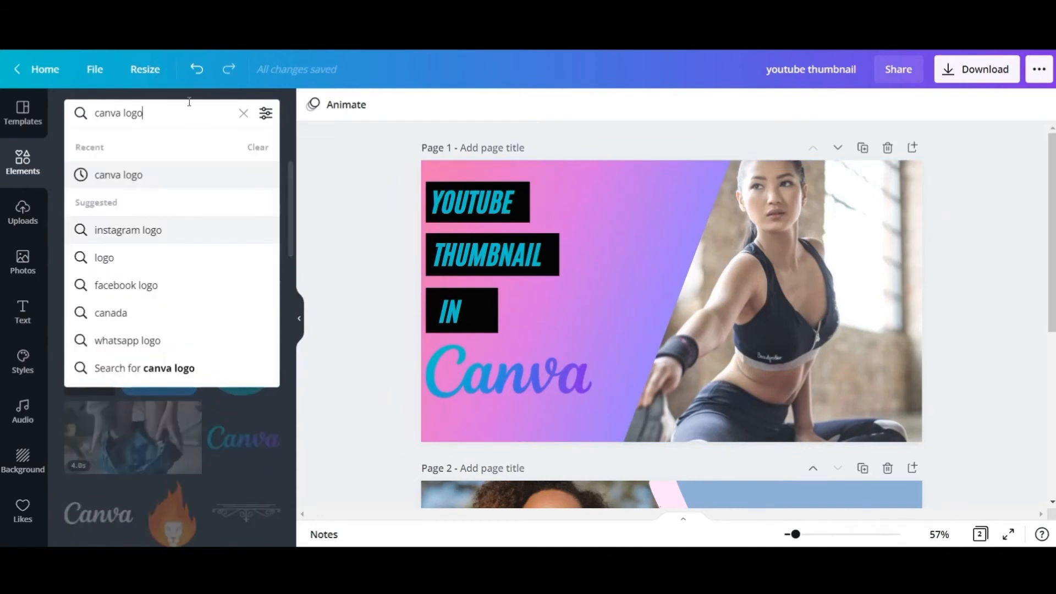
key(BackSpace)
key(BackSpace)
key(BackSpace)
key(BackSpace)
key(BackSpace)
key(BackSpace)
key(BackSpace)
key(BackSpace)
key(BackSpace)
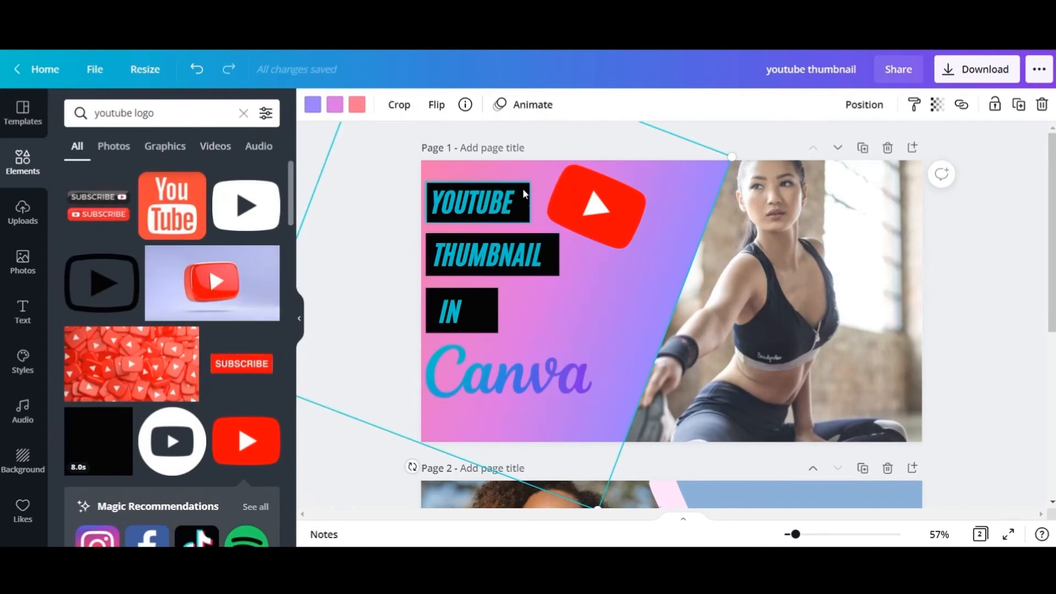
- Search the elements for "shadow" and add a soft dark shadow behind the lower part of the YouTube logo
click(160, 114)
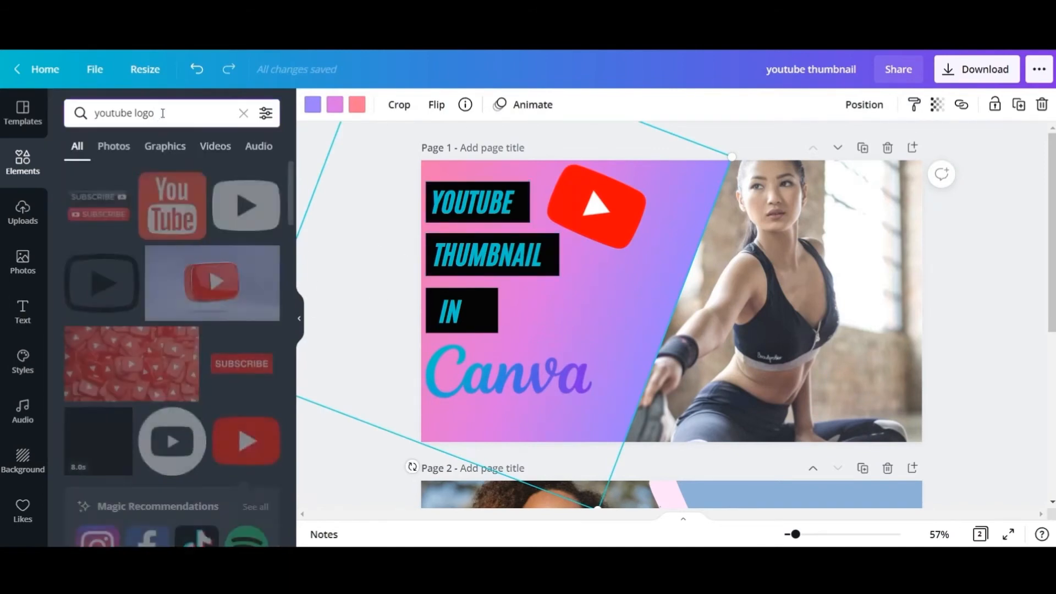
drag(162, 114, 92, 110)
text(shadow)
key(Return)
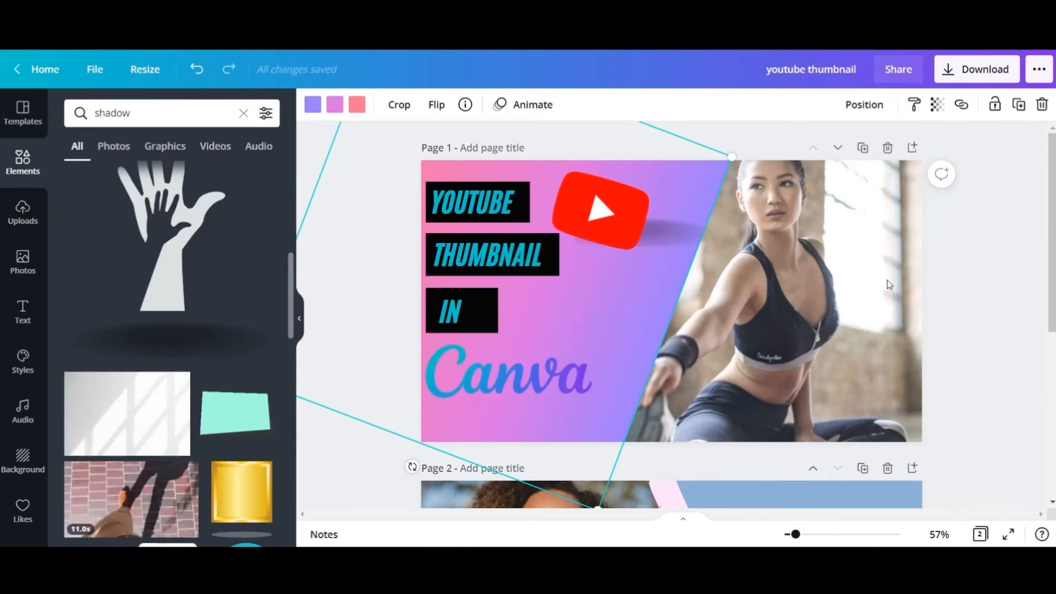
click(852, 277)
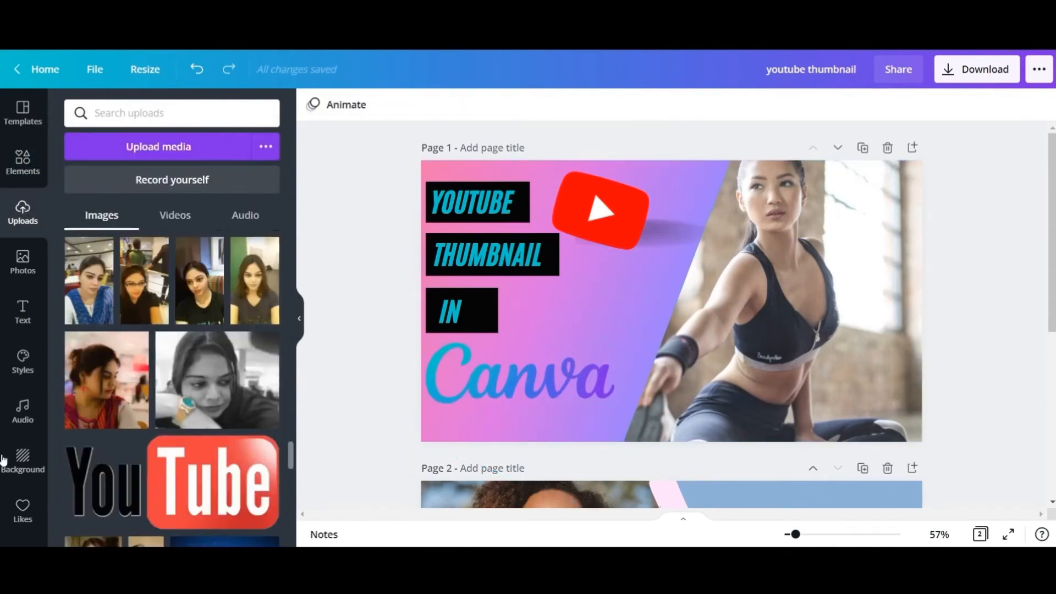
- Replace page 1's fitness photo with the uploaded woman in glasses, background removed, flipped horizontally and placed against the page's right edge
click(139, 294)
drag(684, 366, 798, 333)
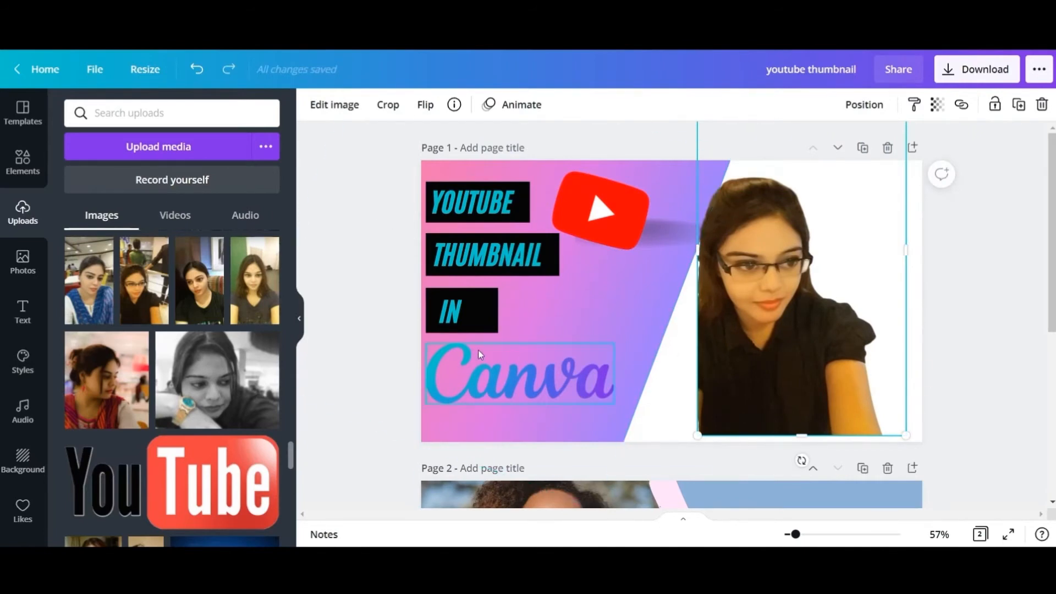
click(425, 106)
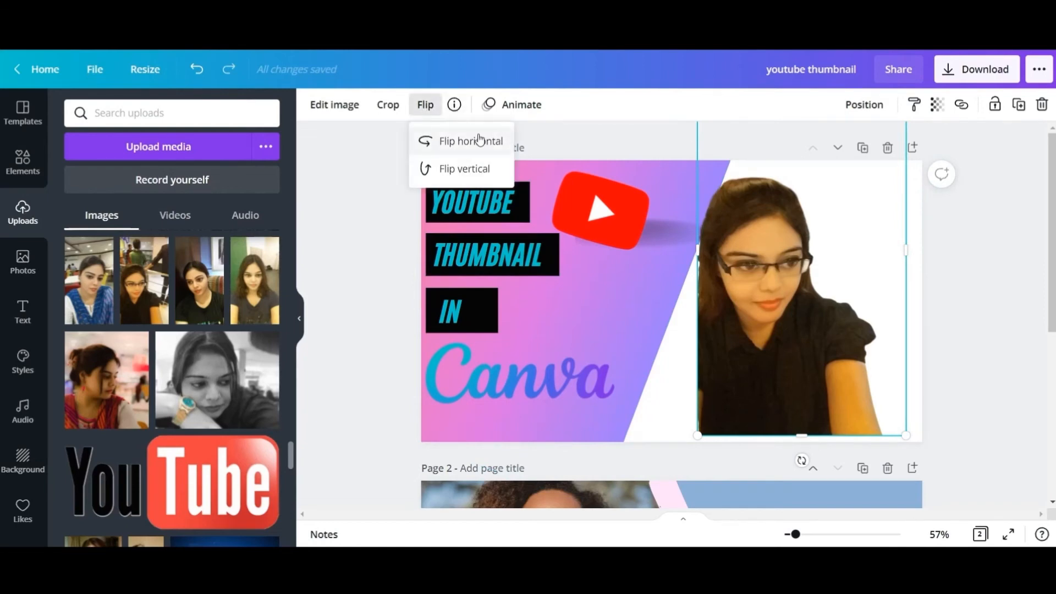
click(473, 141)
drag(845, 273, 863, 281)
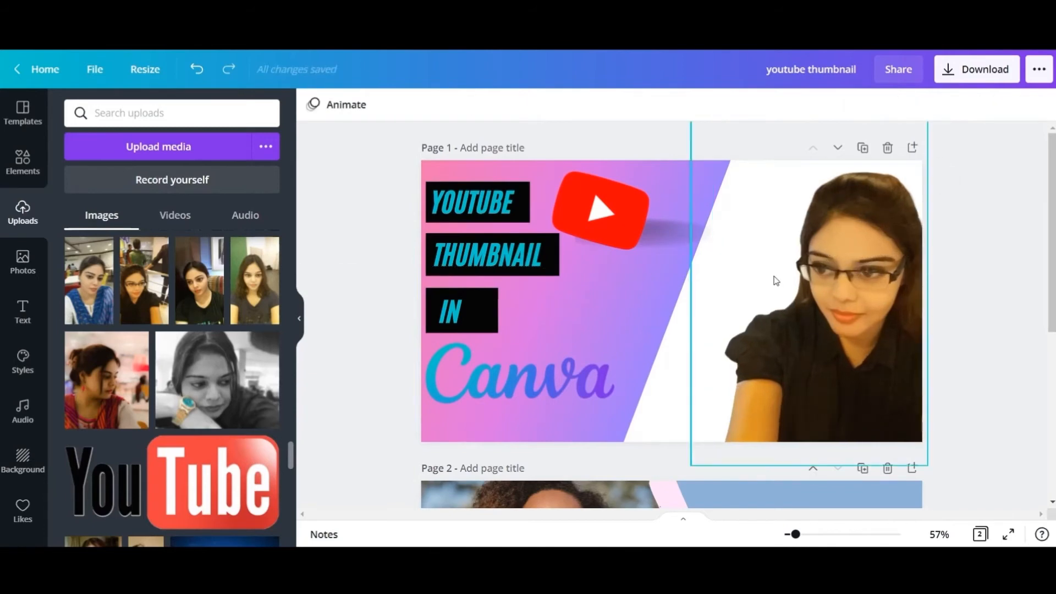
- Change the background colour of page 1 to light turquoise
click(751, 267)
click(662, 401)
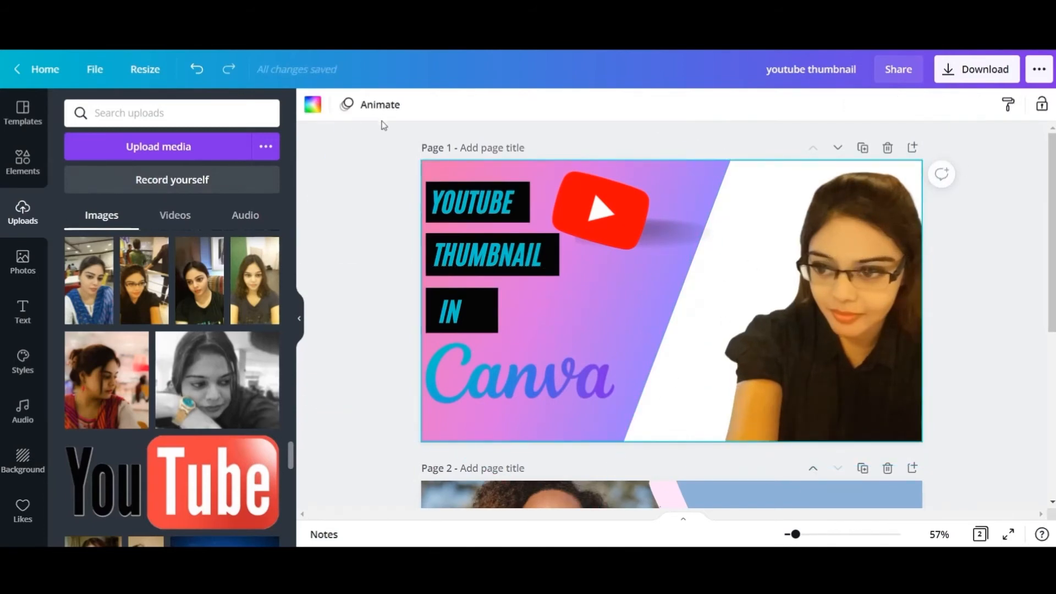
click(313, 104)
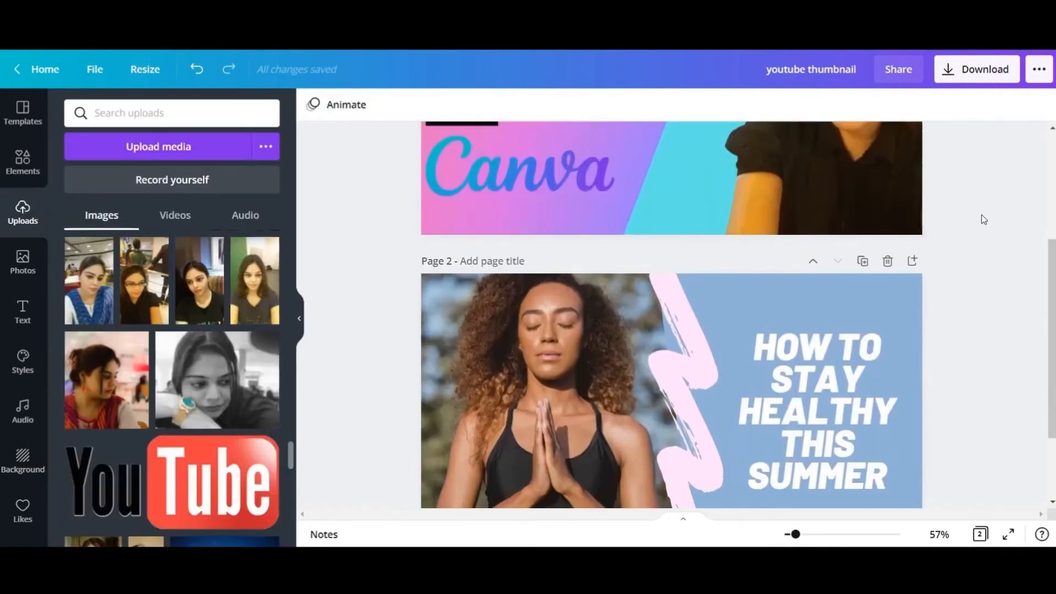
- Copy the zigzag brush stroke from page 2 onto page 1's diagonal gradient edge and recolour it light purple from the document colours
click(703, 355)
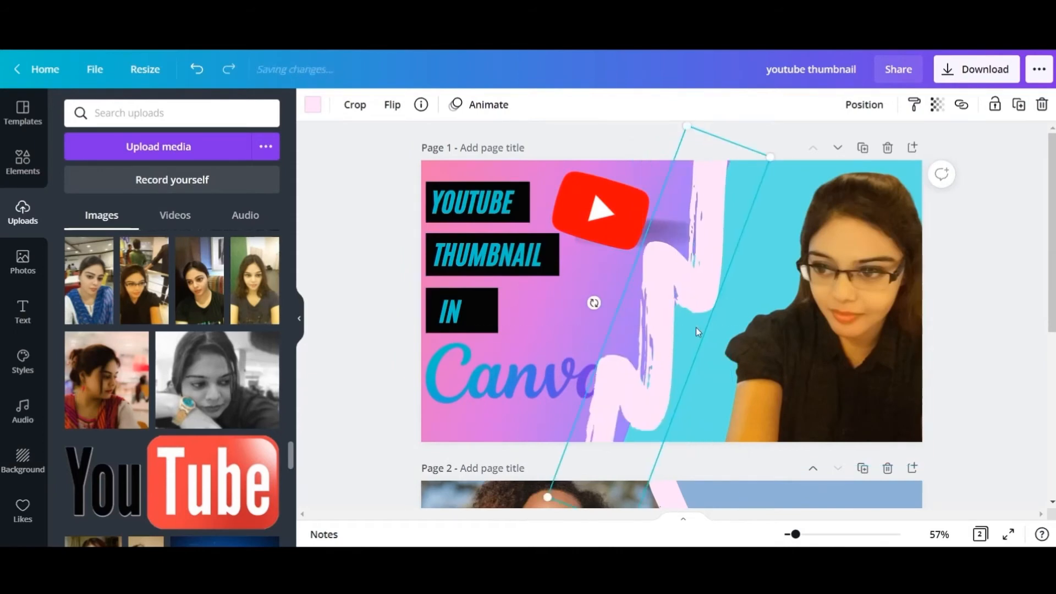
click(312, 103)
click(116, 213)
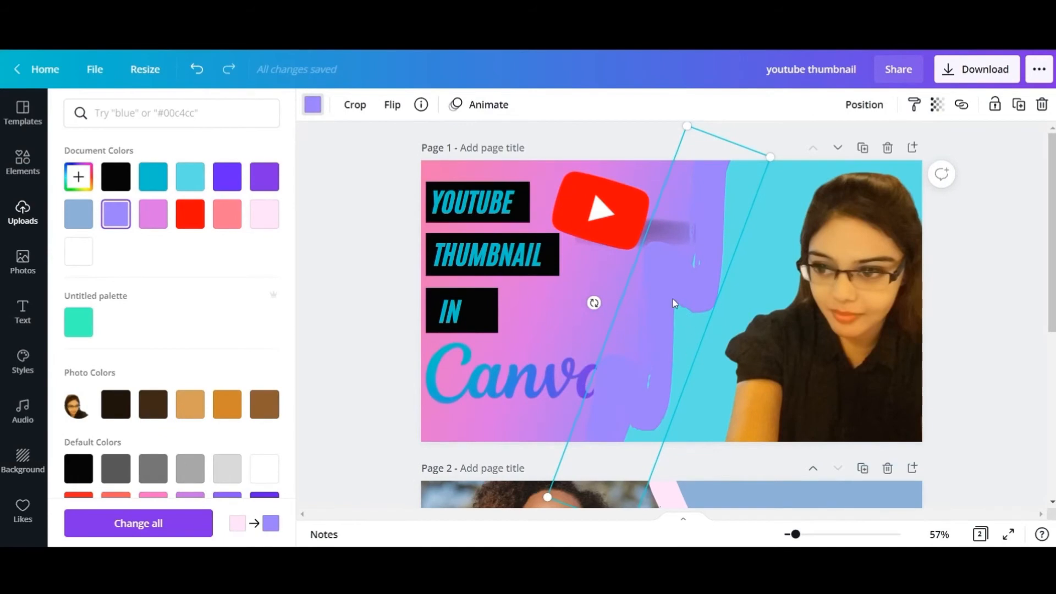
click(985, 264)
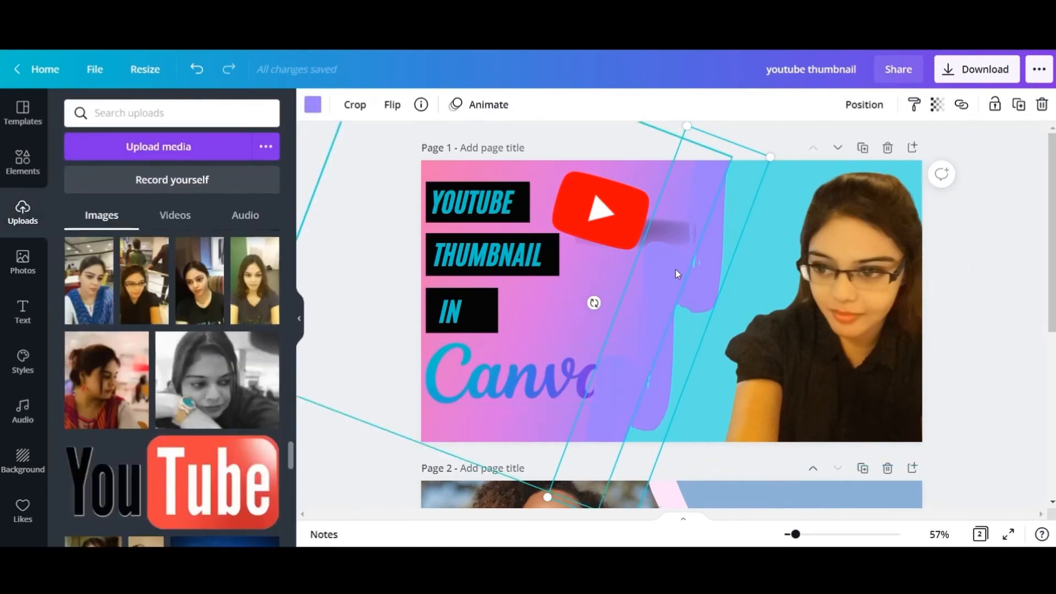
- Bring the Canva logo forward so it sits in front of the purple brush stroke
click(556, 388)
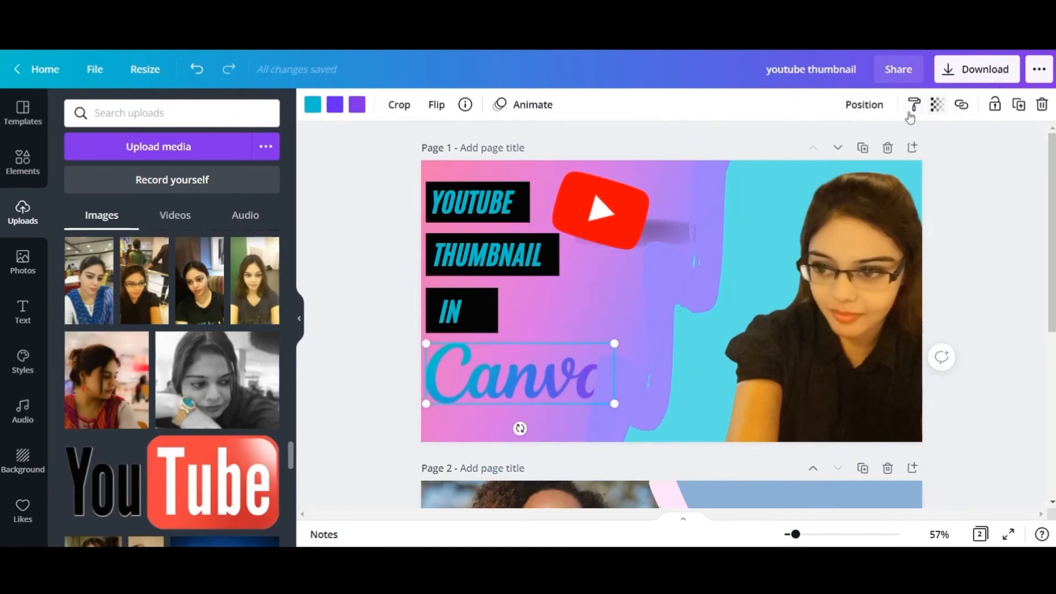
click(865, 108)
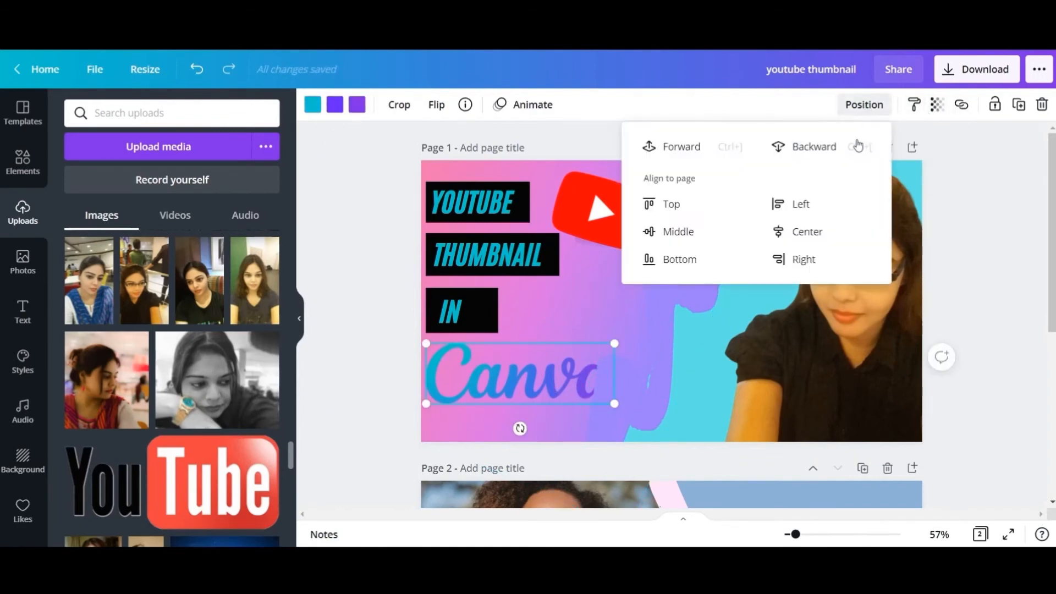
click(689, 151)
click(987, 311)
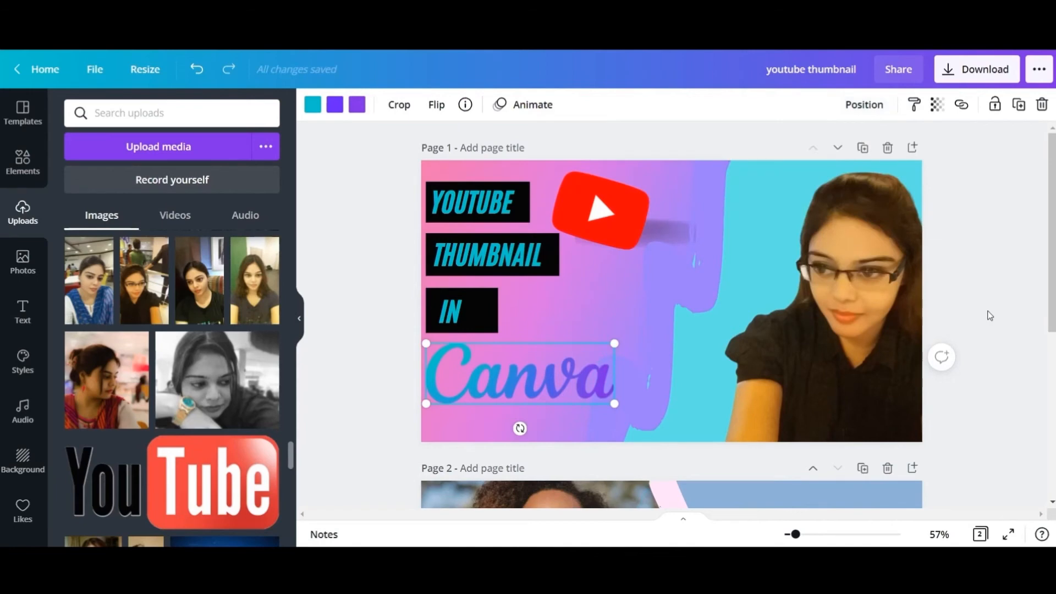
- Bring the YouTube logo's shadow forward so it sits in front of the purple brush stroke
click(668, 232)
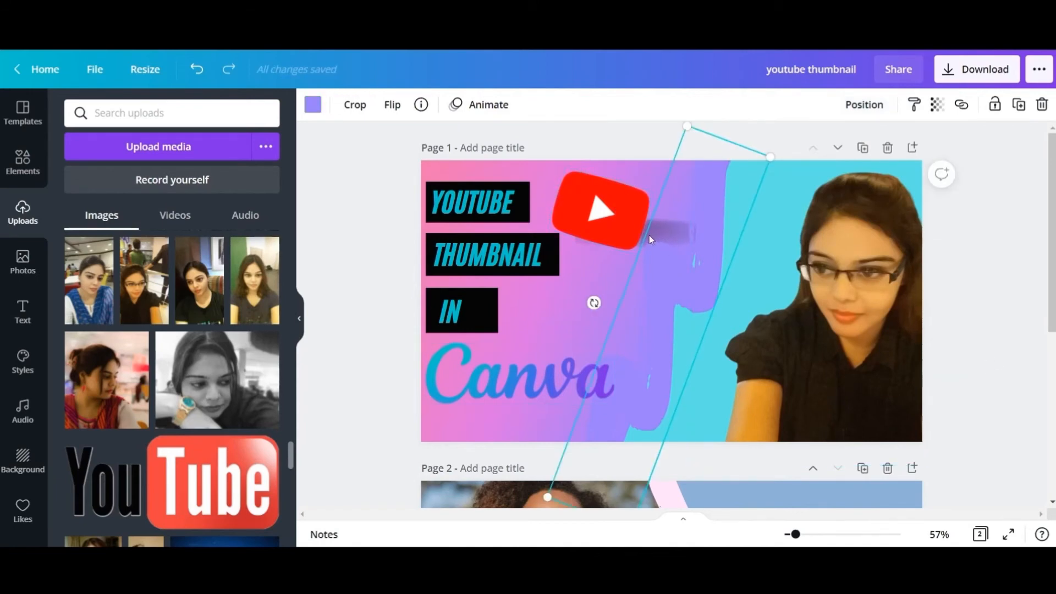
click(608, 269)
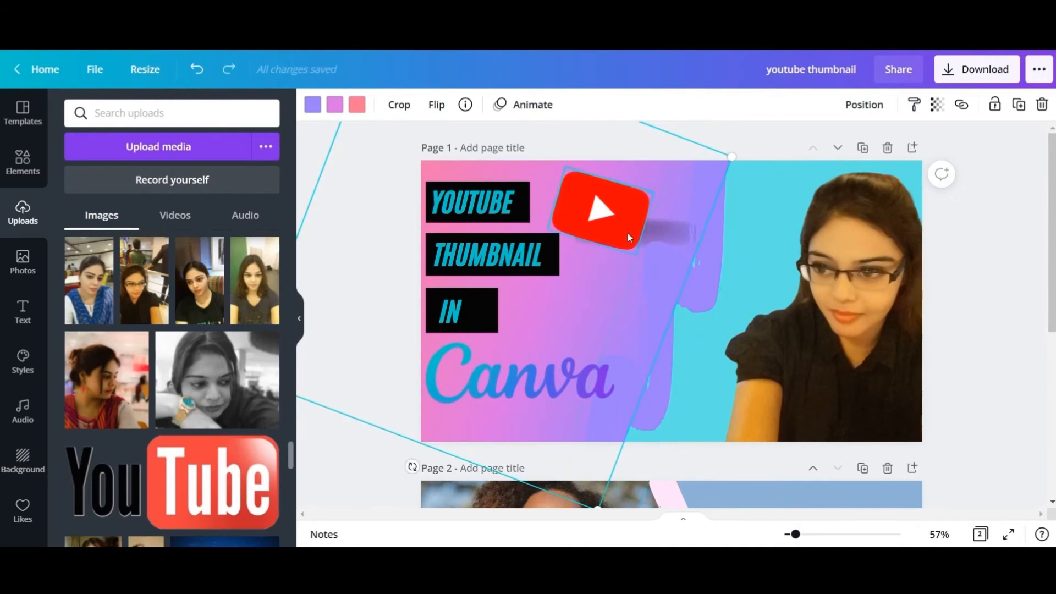
click(645, 232)
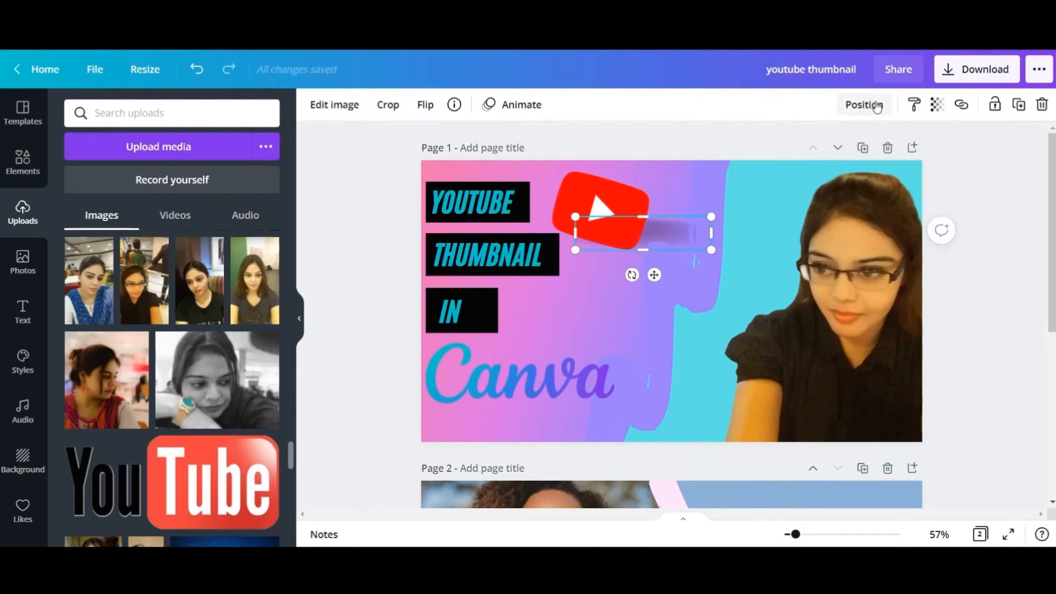
click(877, 105)
click(989, 221)
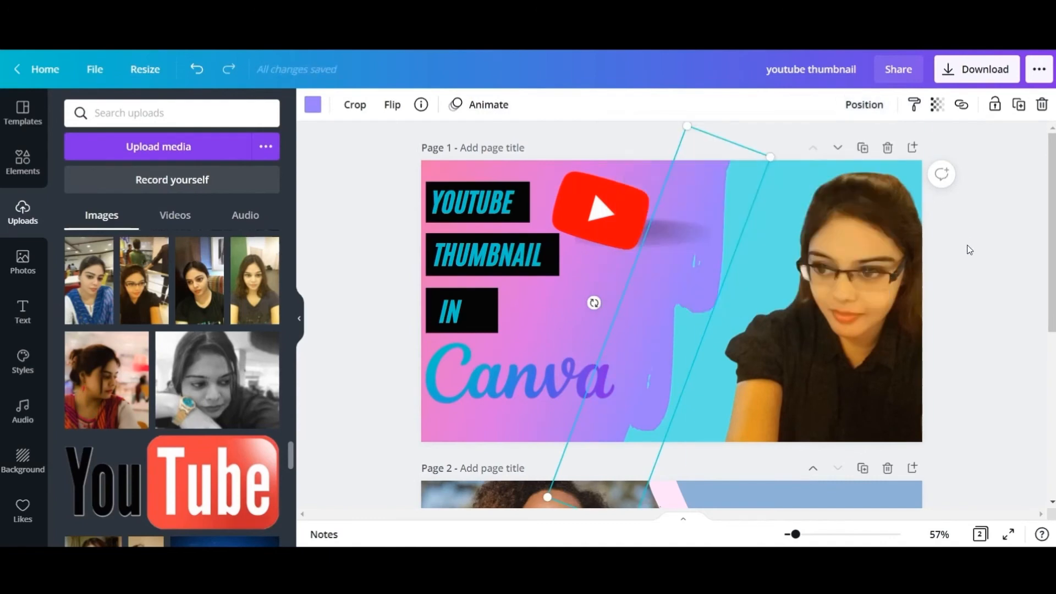
click(579, 293)
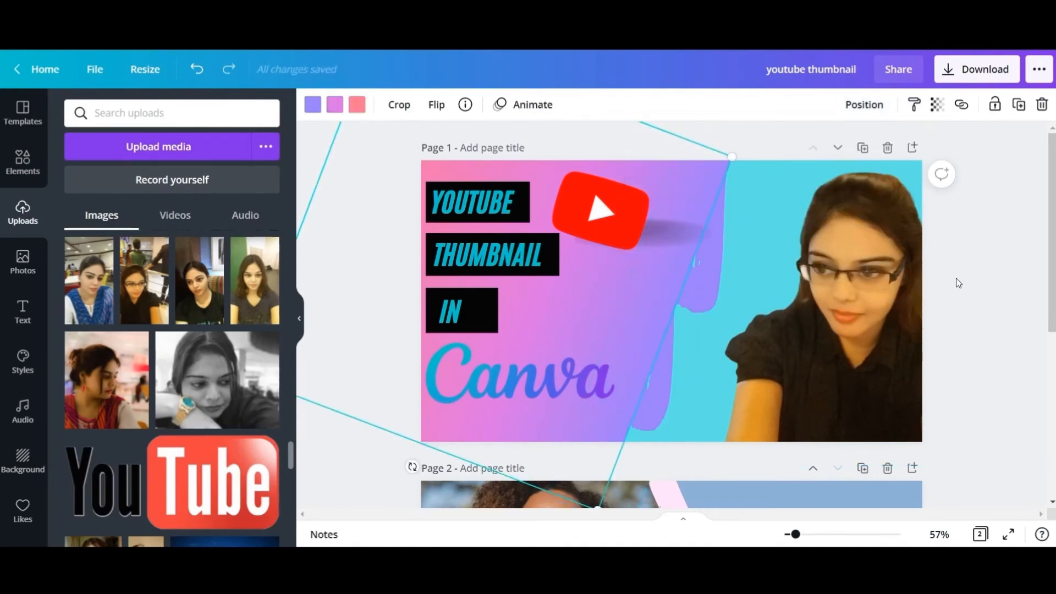
click(970, 272)
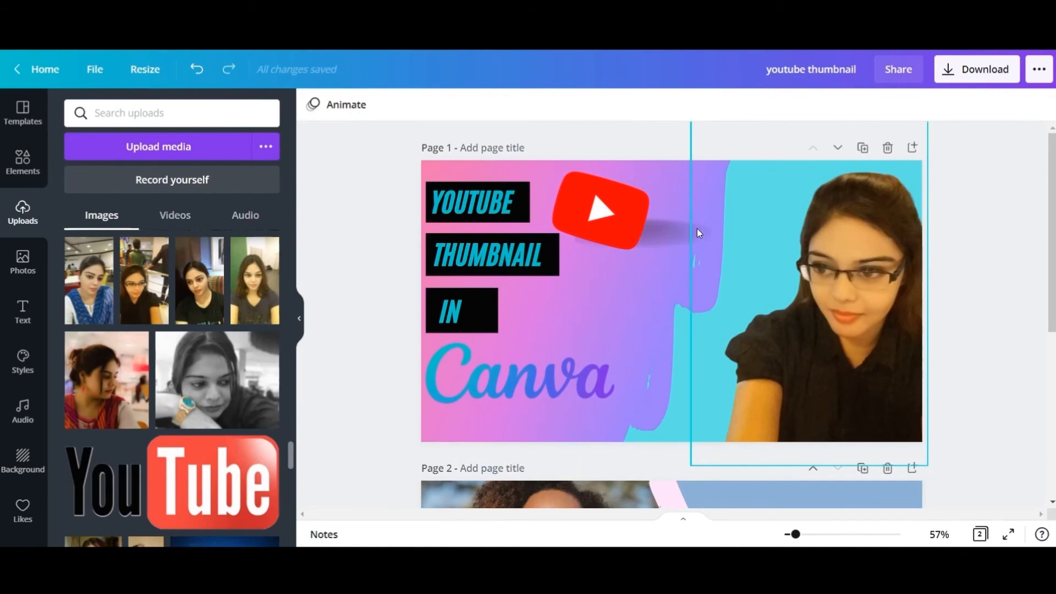